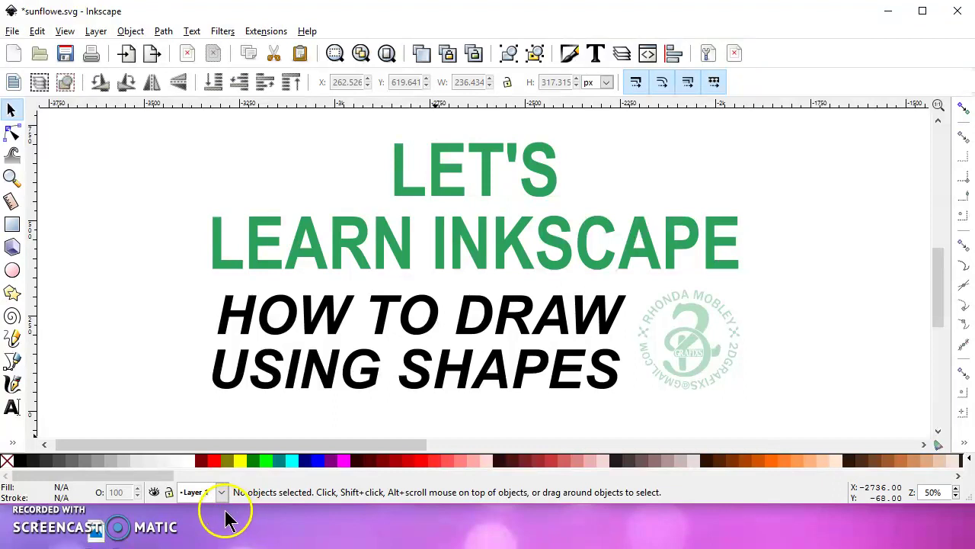
Fit the whole blank page in the window with the 5 key
key(5)
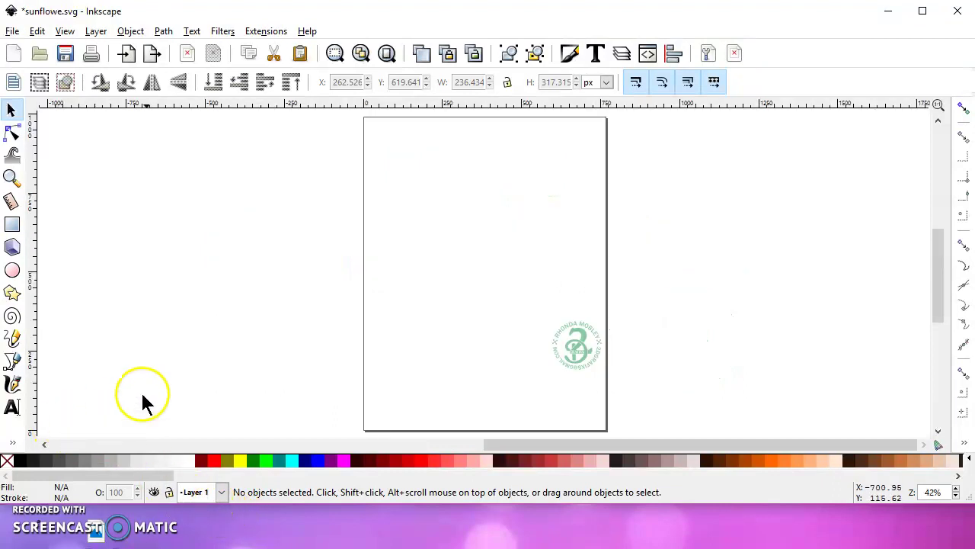
Draw a red star over the page's upper-left edge and give it 11 corners
click(12, 294)
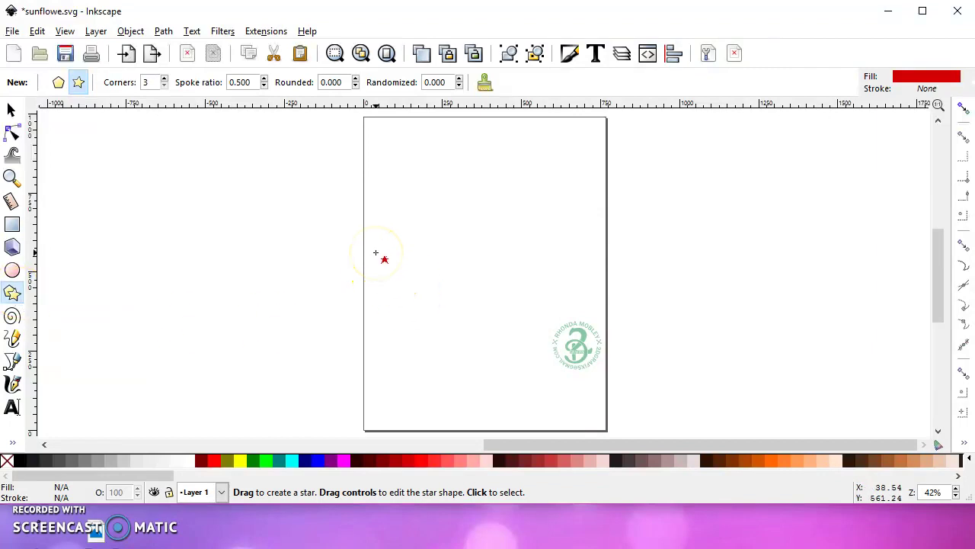
drag(375, 252, 477, 340)
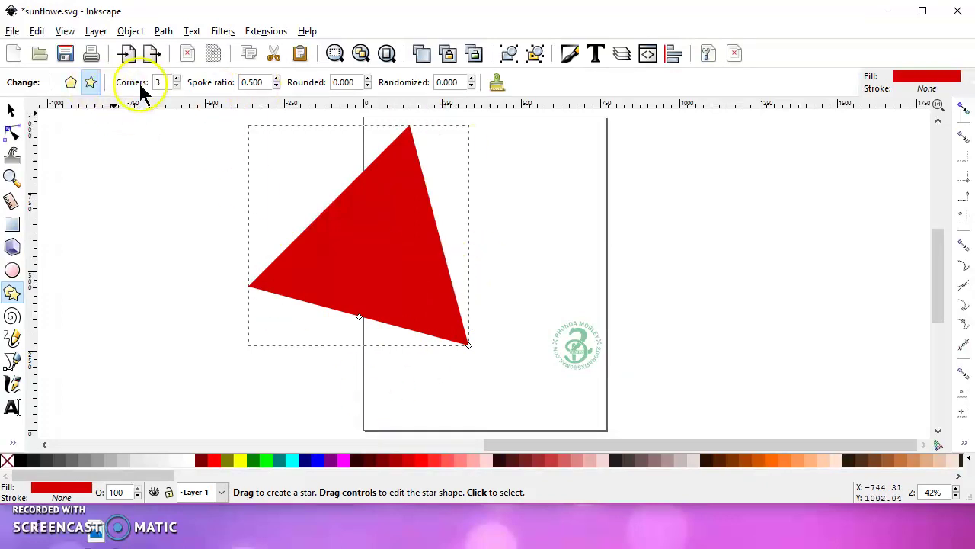
double_click(160, 83)
text(11)
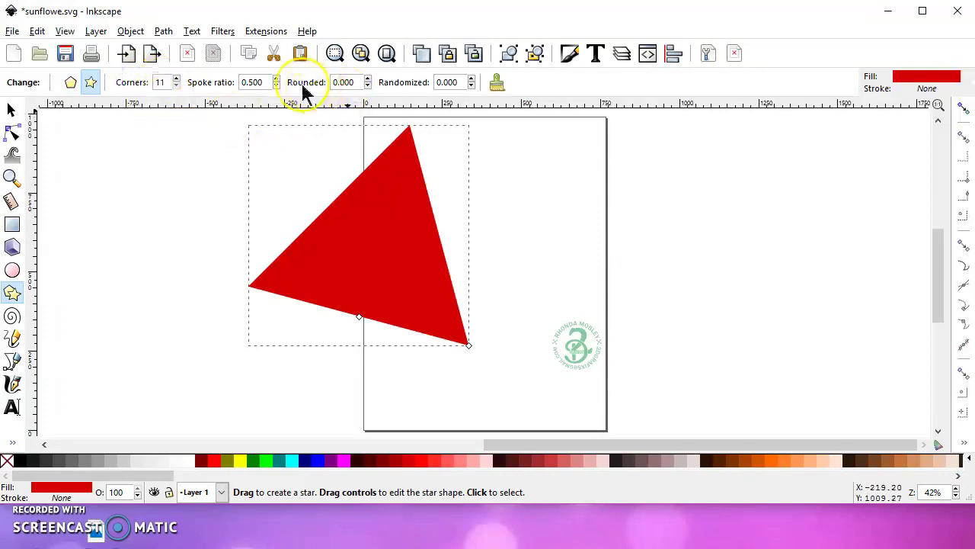
Set the star's spoke ratio to 0.750
double_click(256, 82)
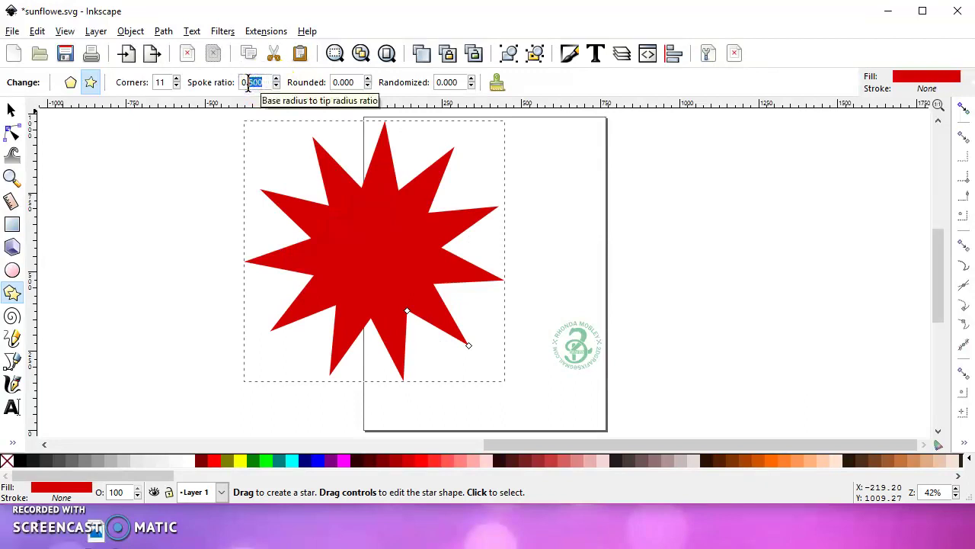
click(282, 150)
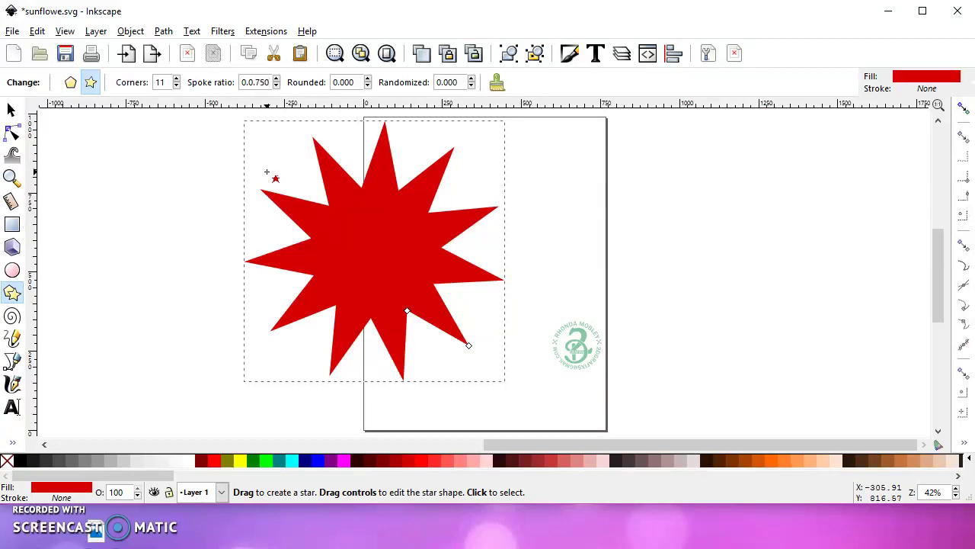
key(Return)
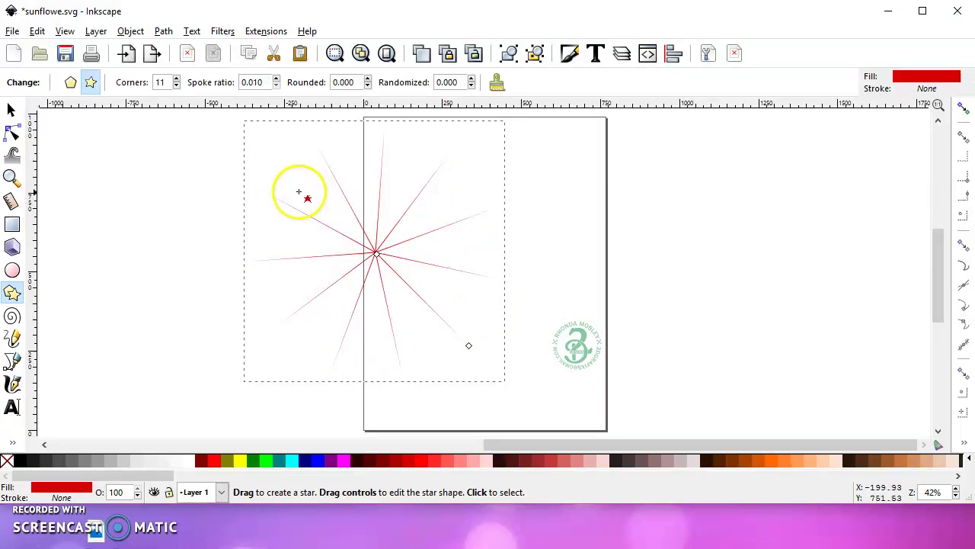
click(263, 81)
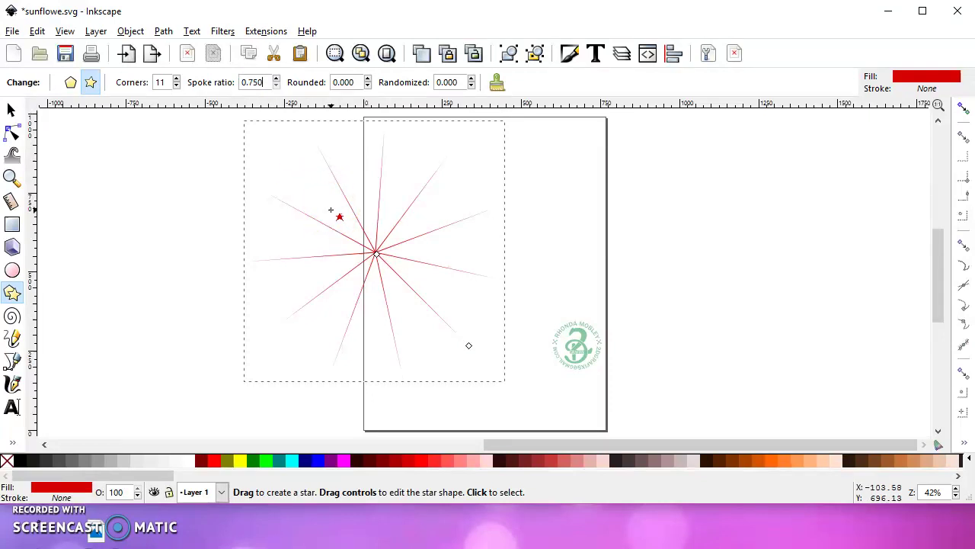
key(Return)
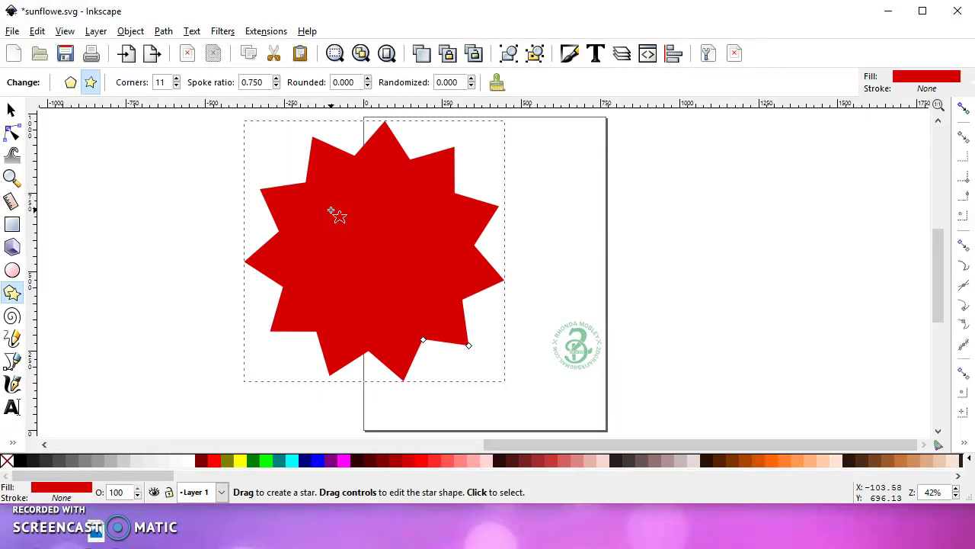
Round the star's points with a rounding value of 0.080
click(347, 83)
click(345, 82)
key(Return)
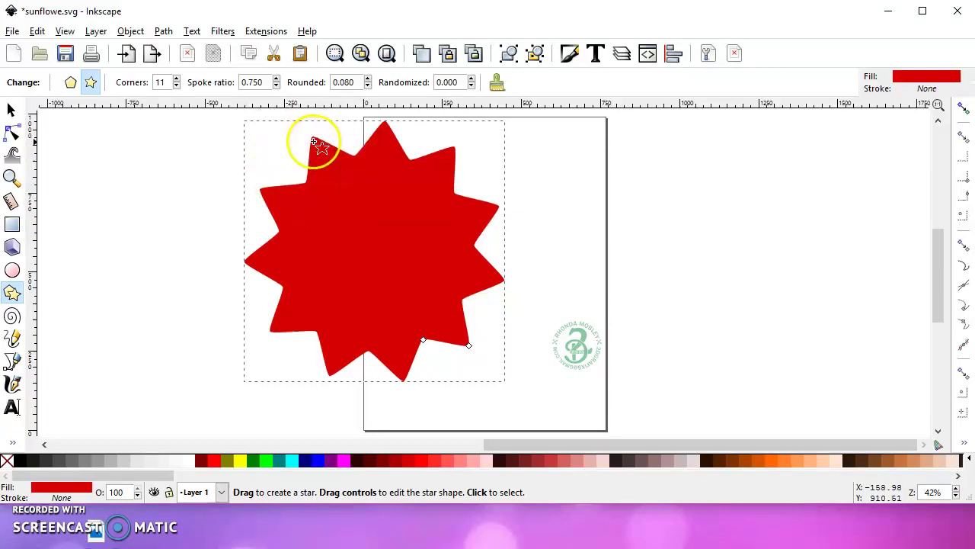
Preview higher spoke ratios, then set the spoke ratio back to 0.750
click(276, 79)
click(275, 79)
click(276, 79)
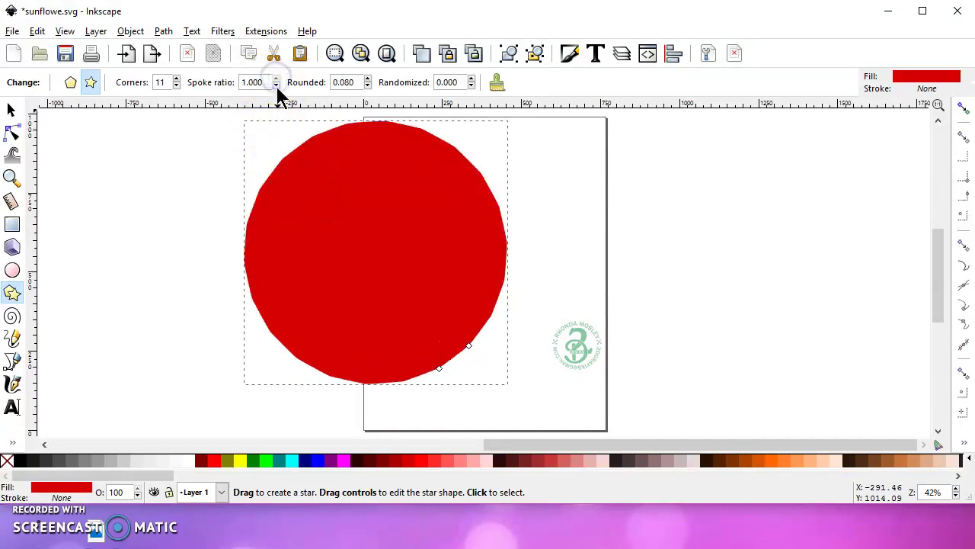
click(277, 86)
click(276, 79)
click(276, 79)
click(276, 78)
click(276, 79)
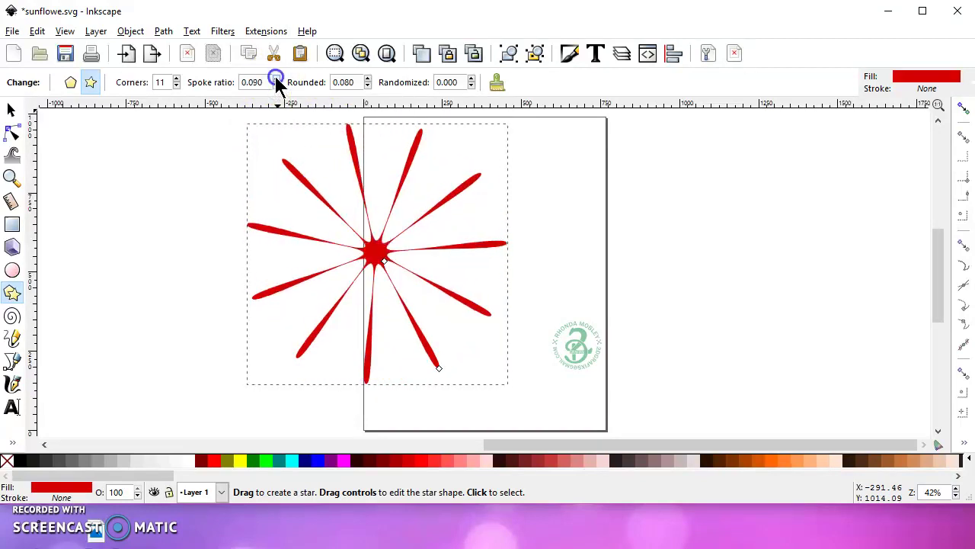
click(275, 78)
click(275, 78)
click(275, 78)
click(252, 82)
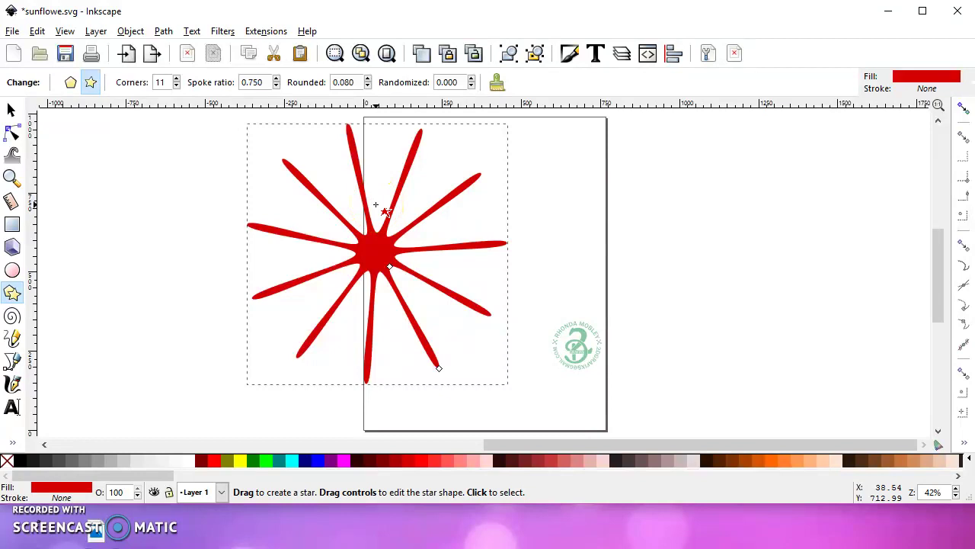
key(Return)
Duplicate the red star and make the copy green
click(375, 206)
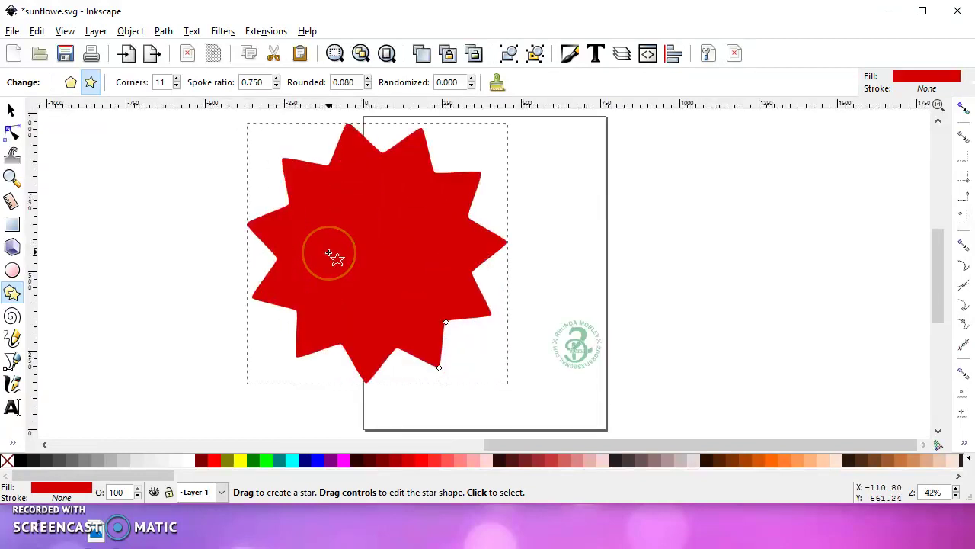
click(10, 109)
key(ctrl)
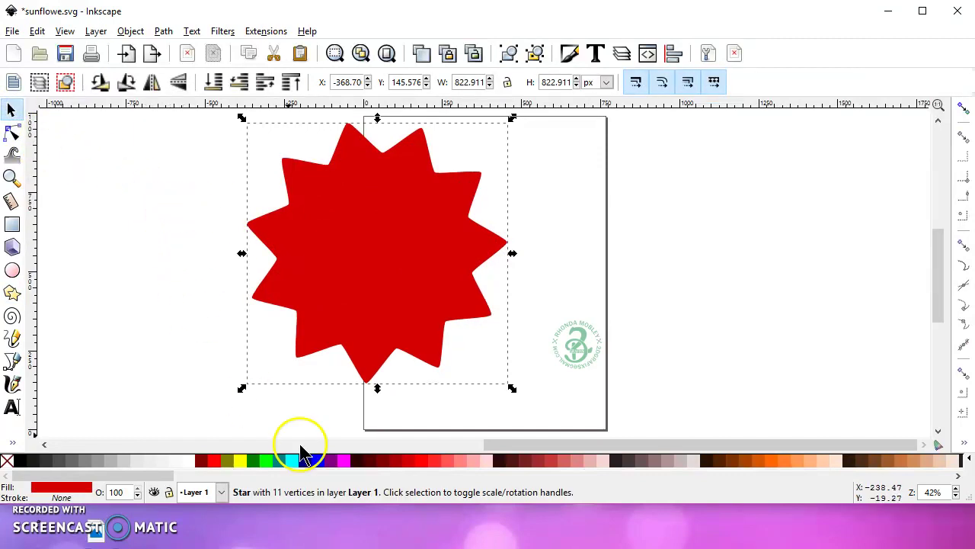
click(261, 462)
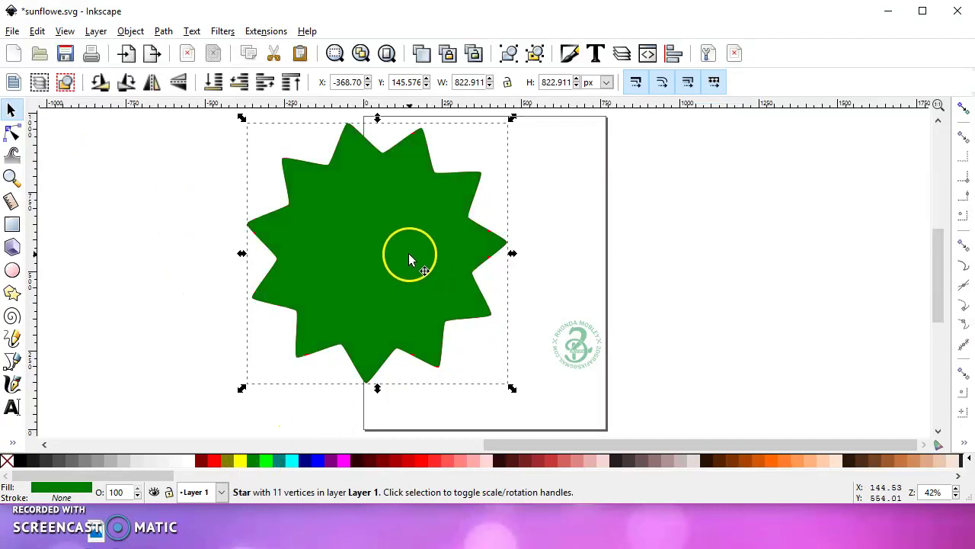
Rotate the green copy so red tips show and shrink it to 721.619 × 719.180 px
click(399, 213)
key(ctrl)
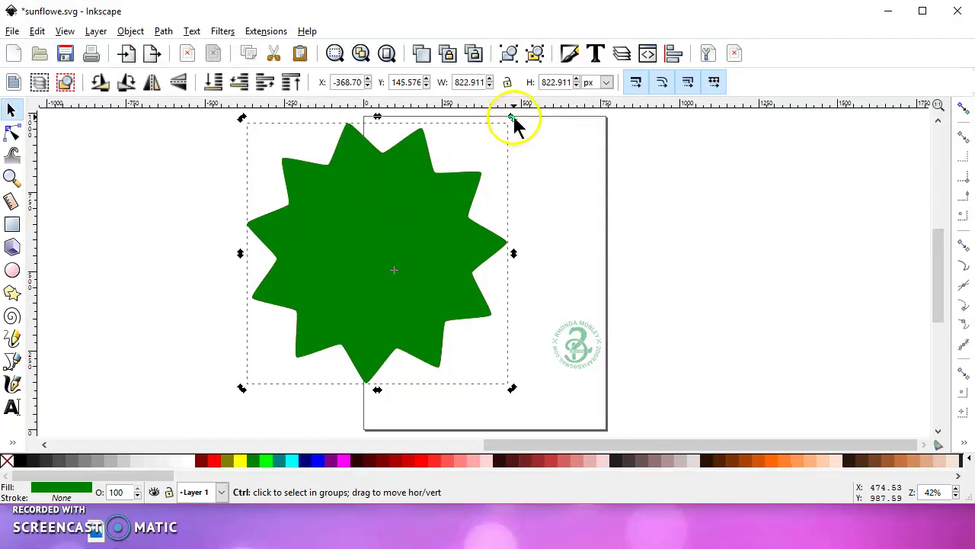
click(513, 118)
drag(515, 123, 523, 146)
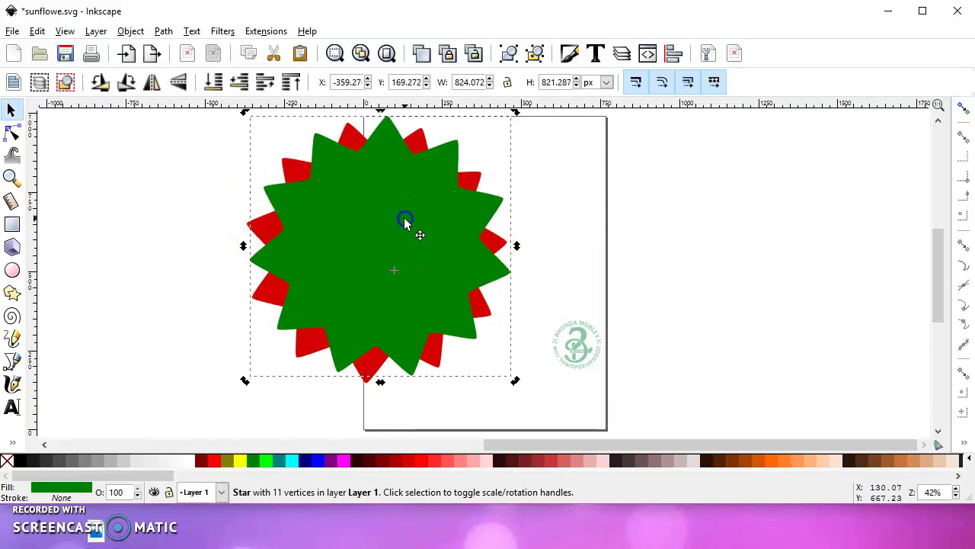
click(437, 284)
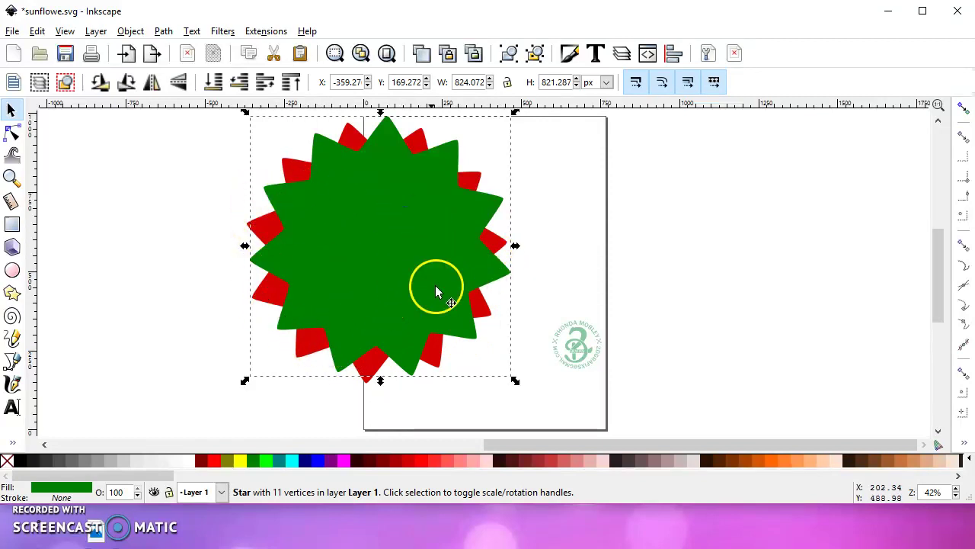
click(515, 381)
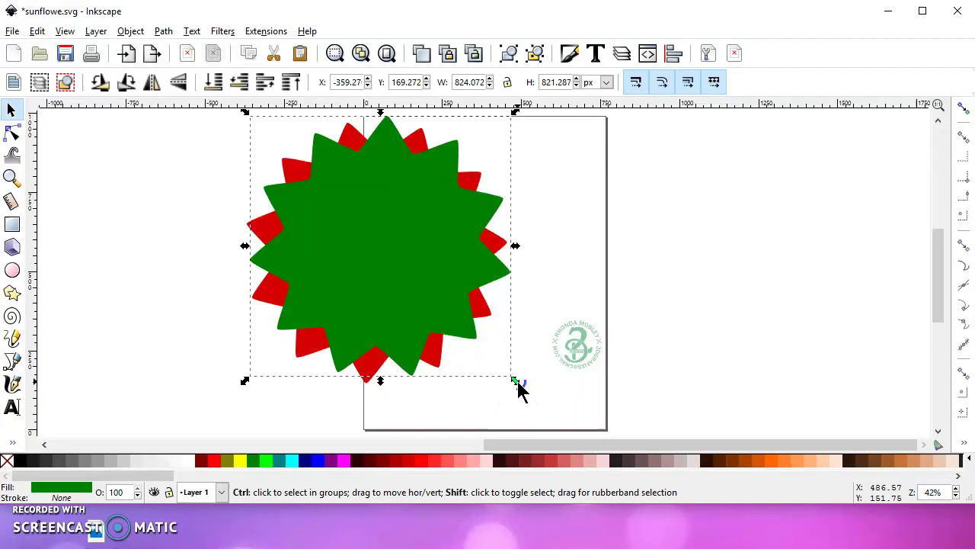
drag(515, 381, 503, 374)
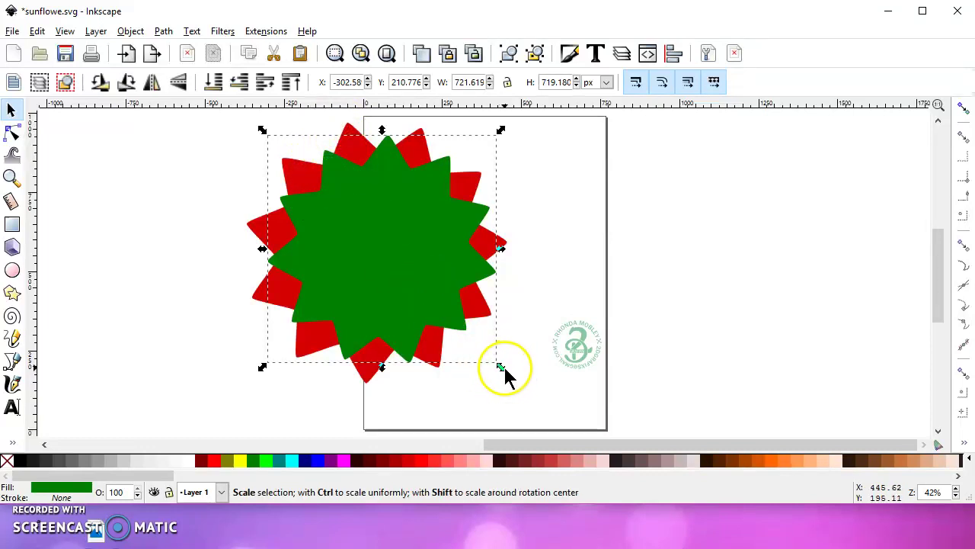
Centre both stars on each other vertically and horizontally with Align and Distribute
scroll(427, 335, down, 1)
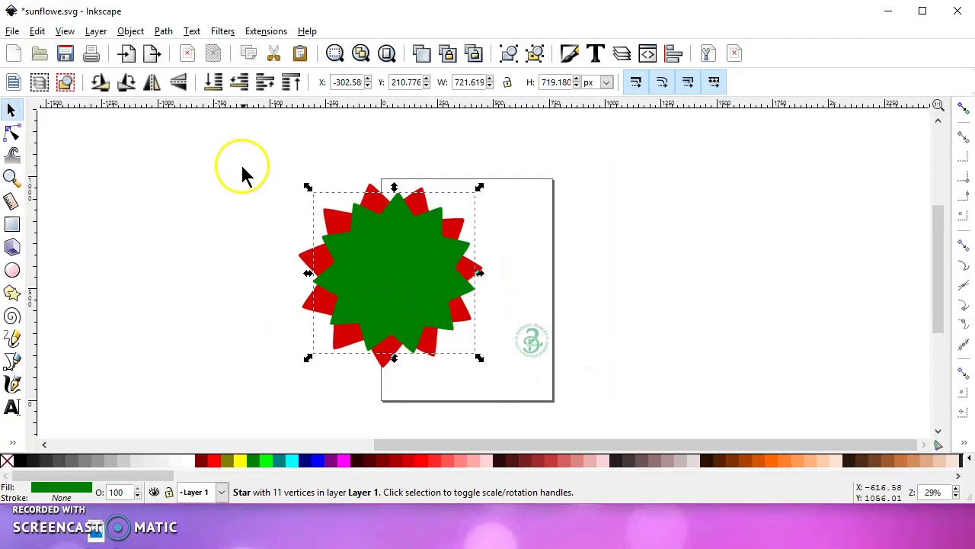
click(571, 57)
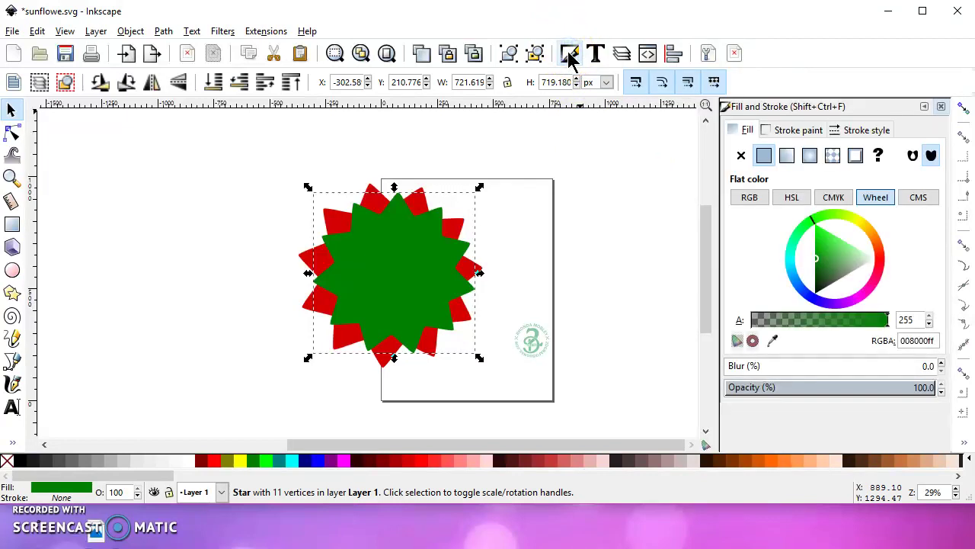
drag(587, 57, 678, 65)
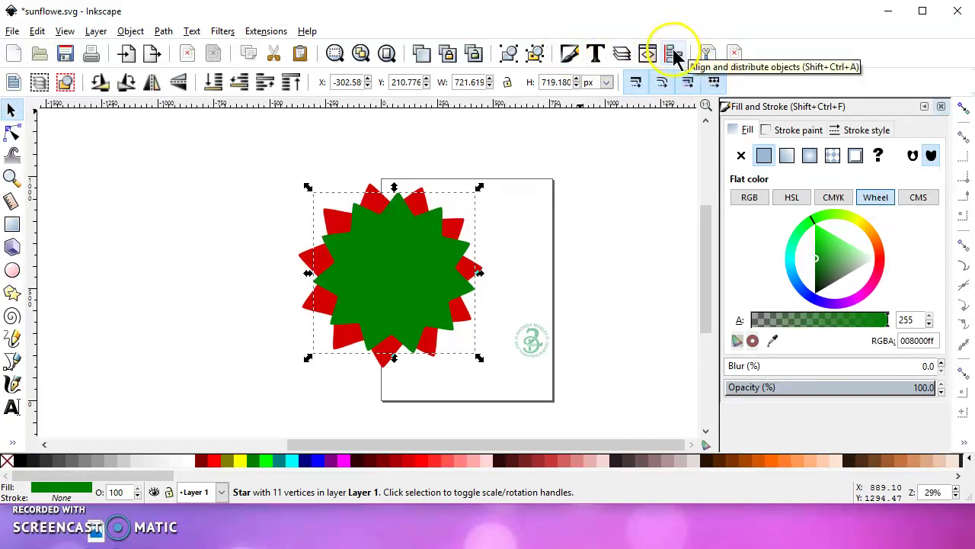
click(674, 55)
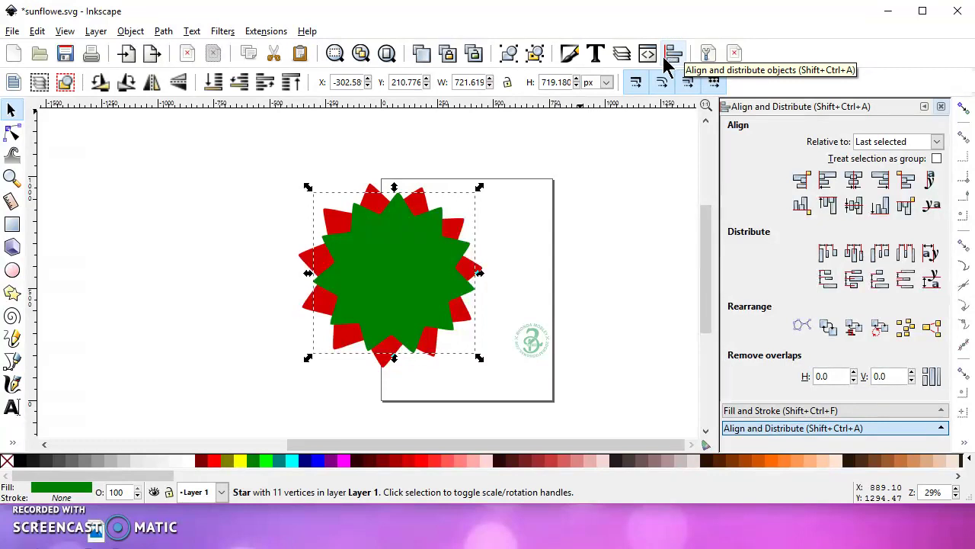
click(672, 61)
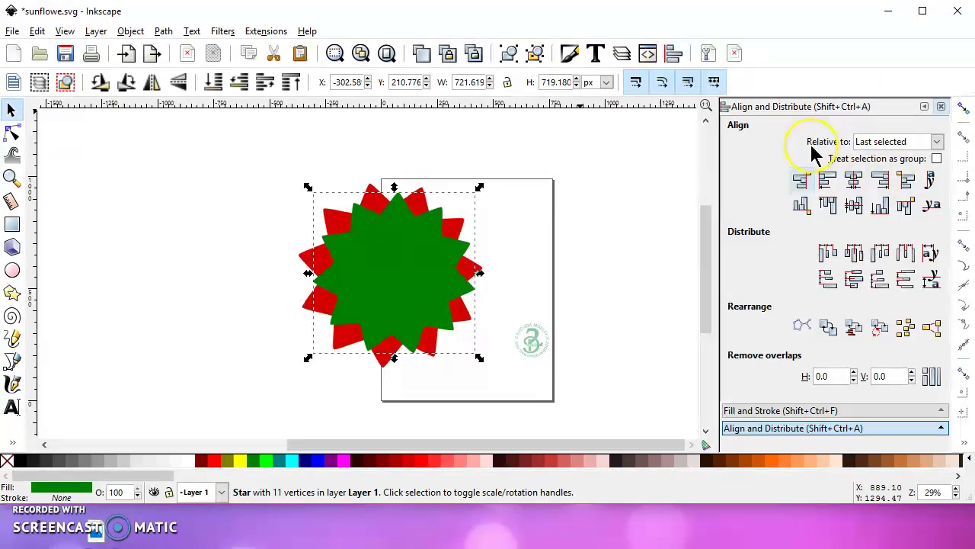
drag(251, 157, 496, 388)
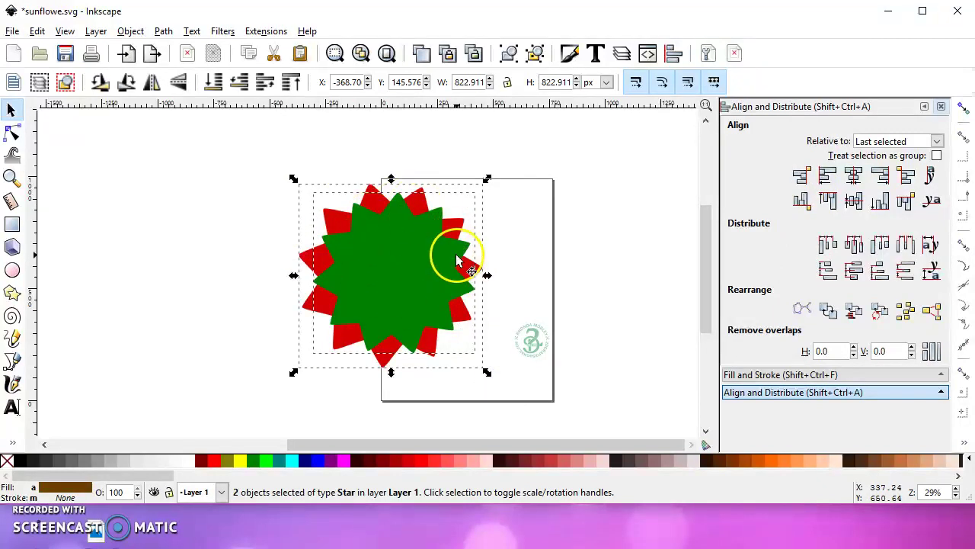
click(856, 180)
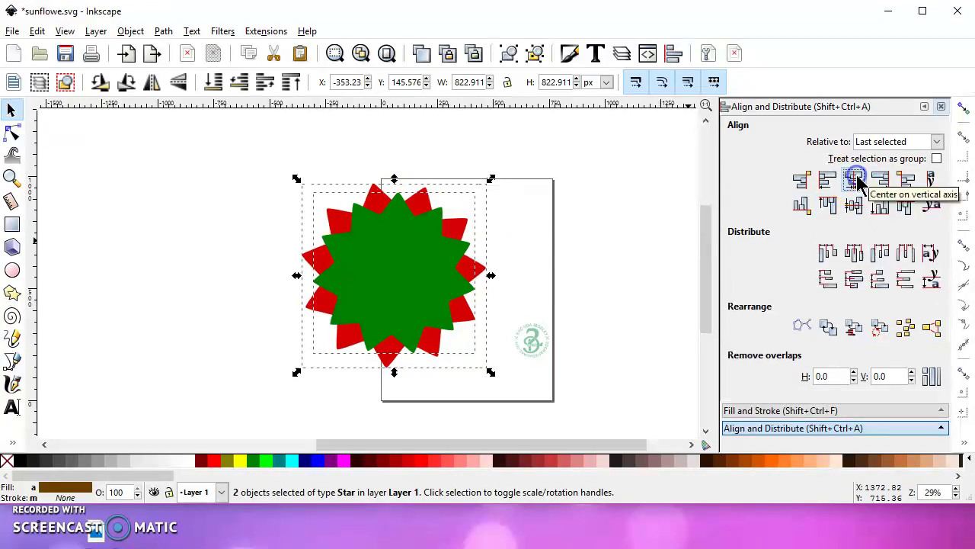
click(857, 205)
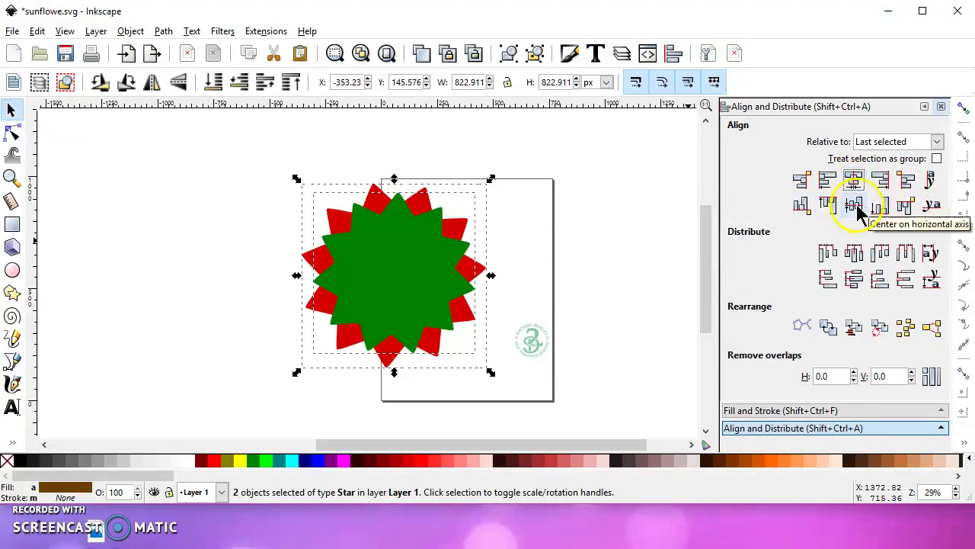
click(854, 205)
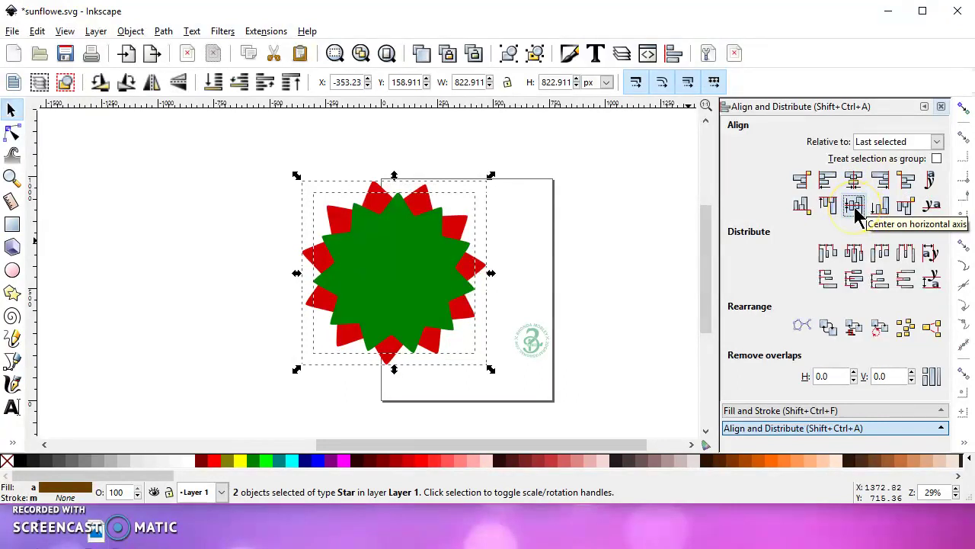
Union the two stars into one red path and move it left of the page
click(165, 31)
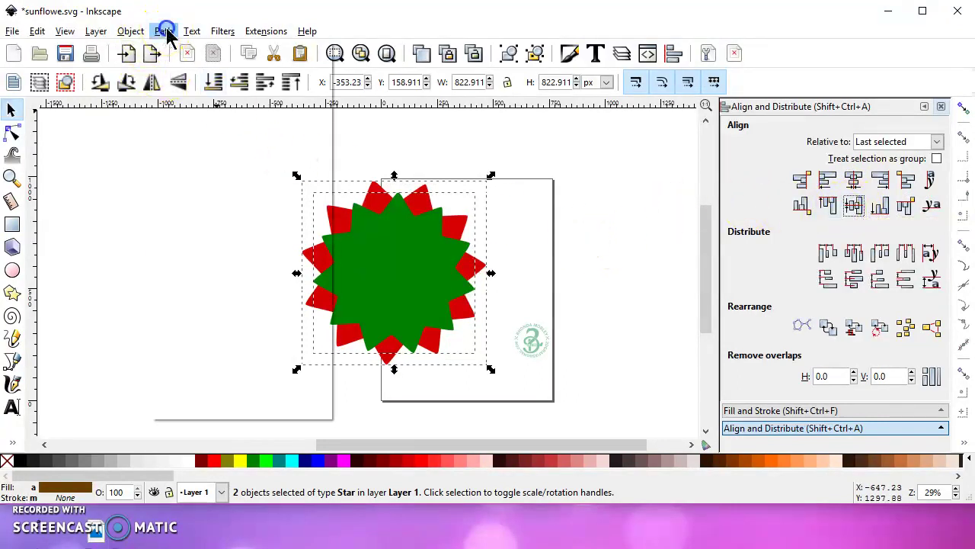
click(196, 123)
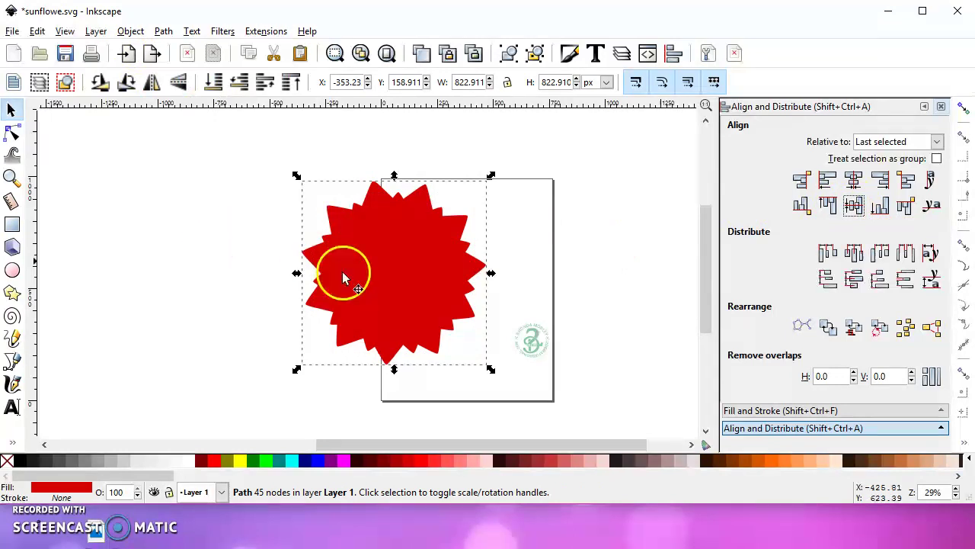
drag(389, 268, 290, 236)
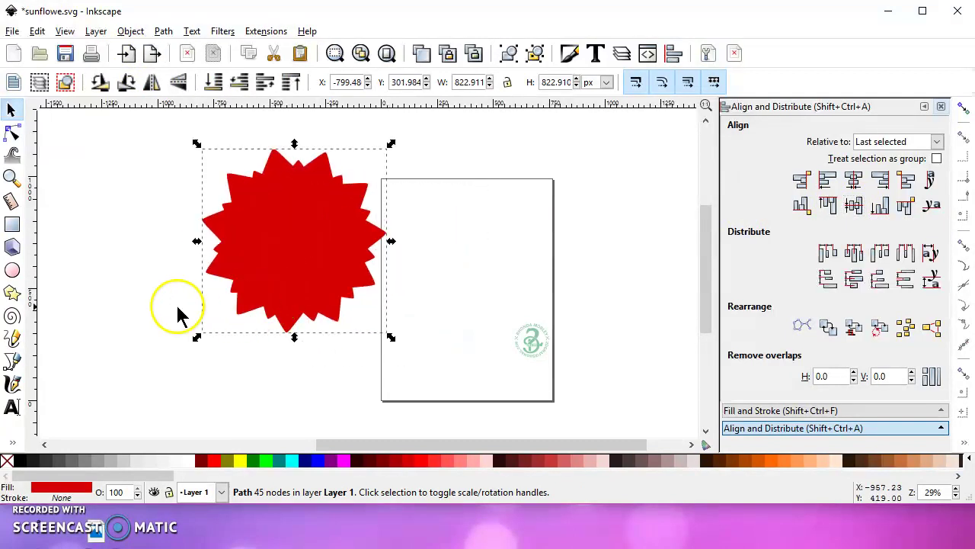
Draw a circle below-left of the star and fill it yellow
click(12, 271)
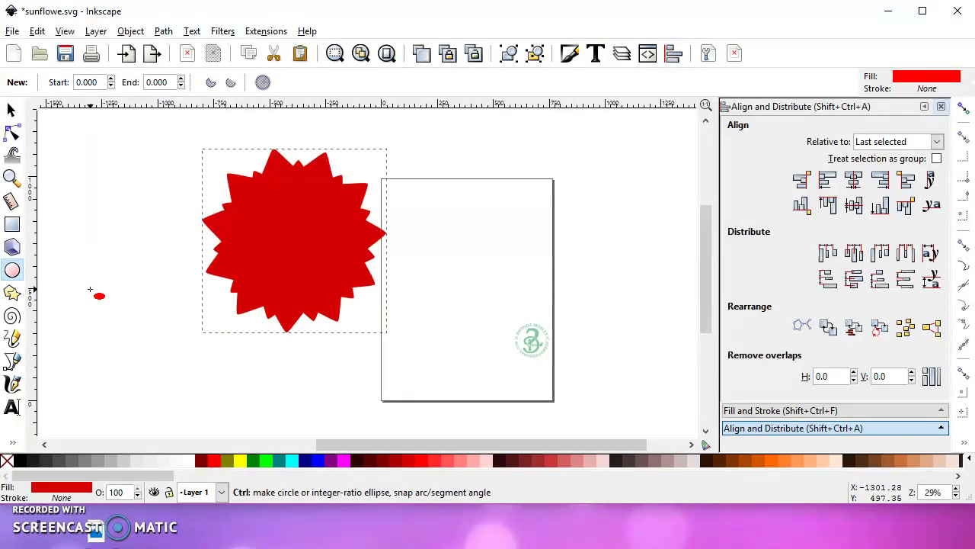
drag(89, 290, 205, 415)
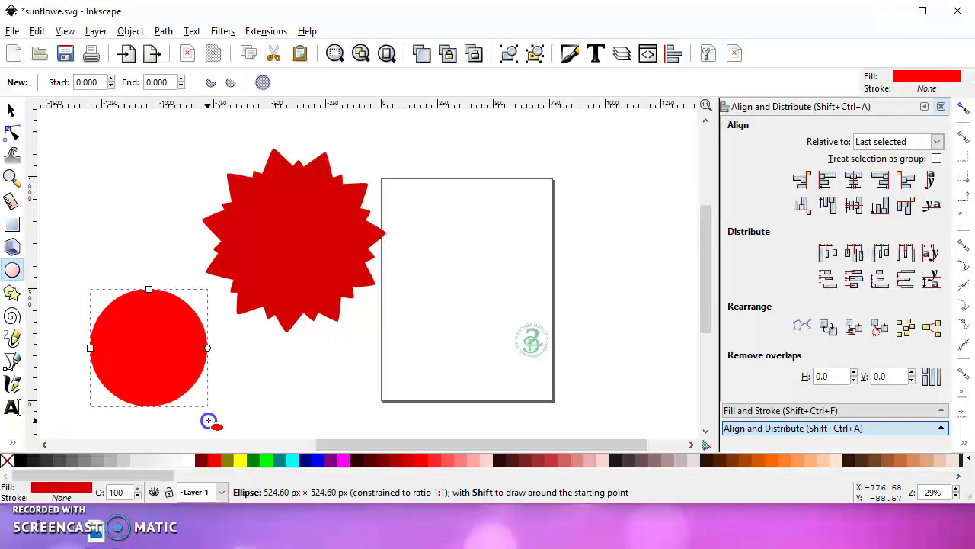
drag(208, 420, 209, 421)
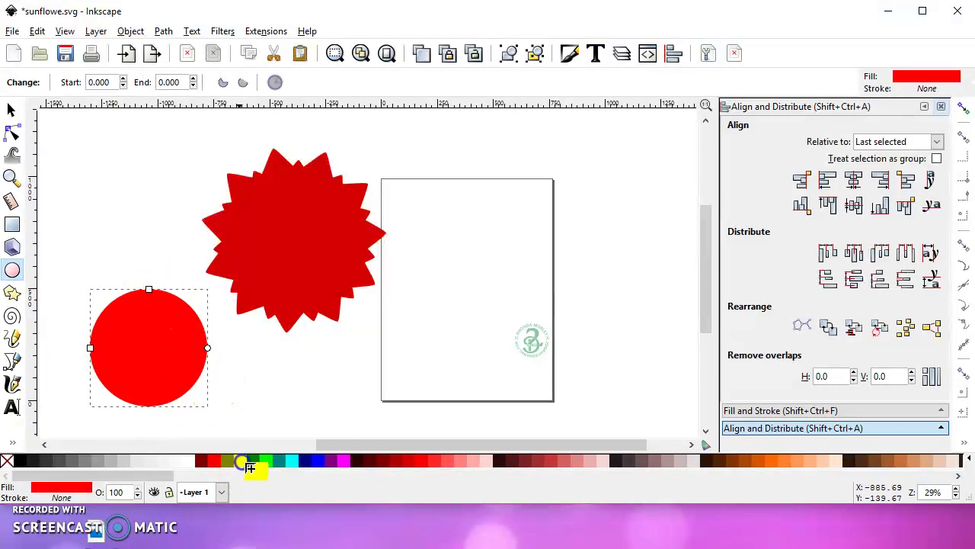
click(10, 111)
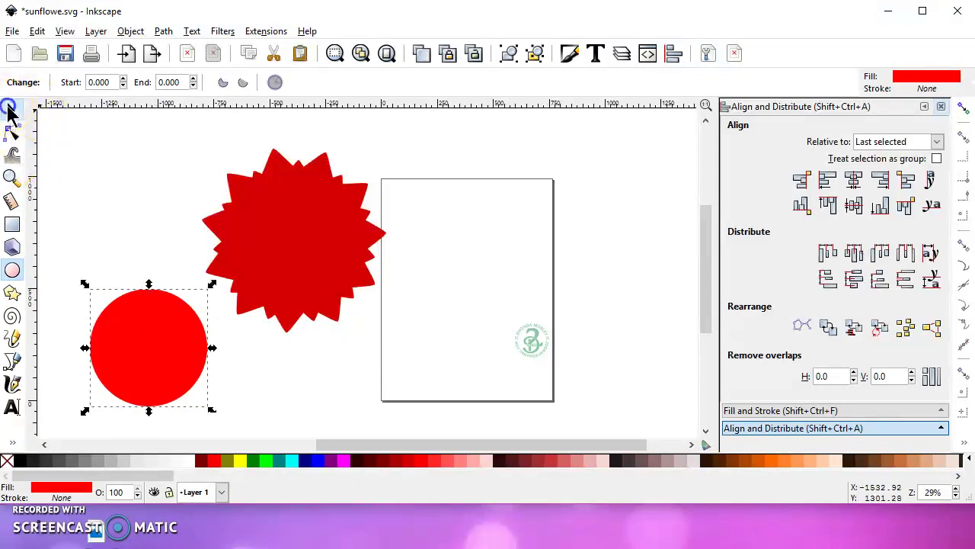
click(239, 460)
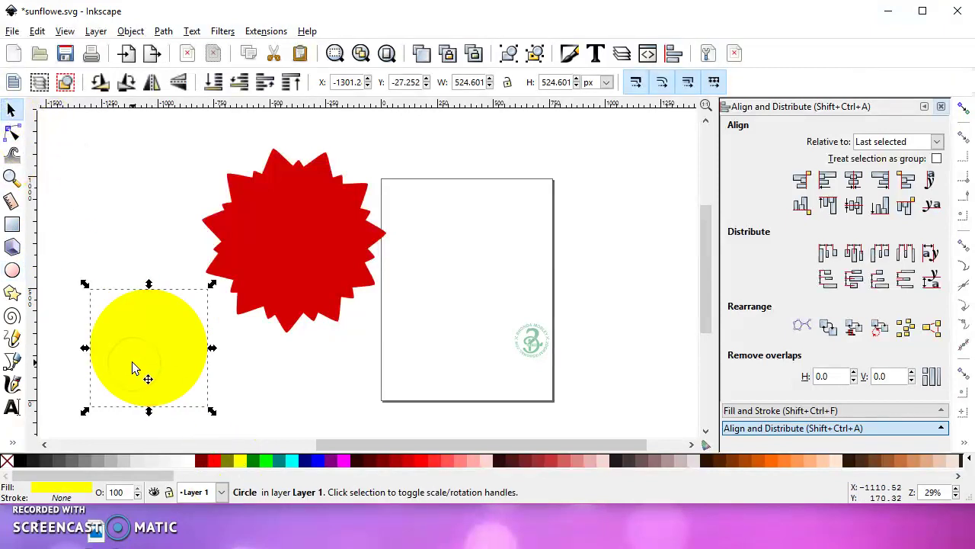
Move the yellow circle onto the star and centre the two with Align
drag(131, 368, 281, 255)
key(Down)
key(Right)
key(Right)
key(Down)
drag(154, 122, 421, 373)
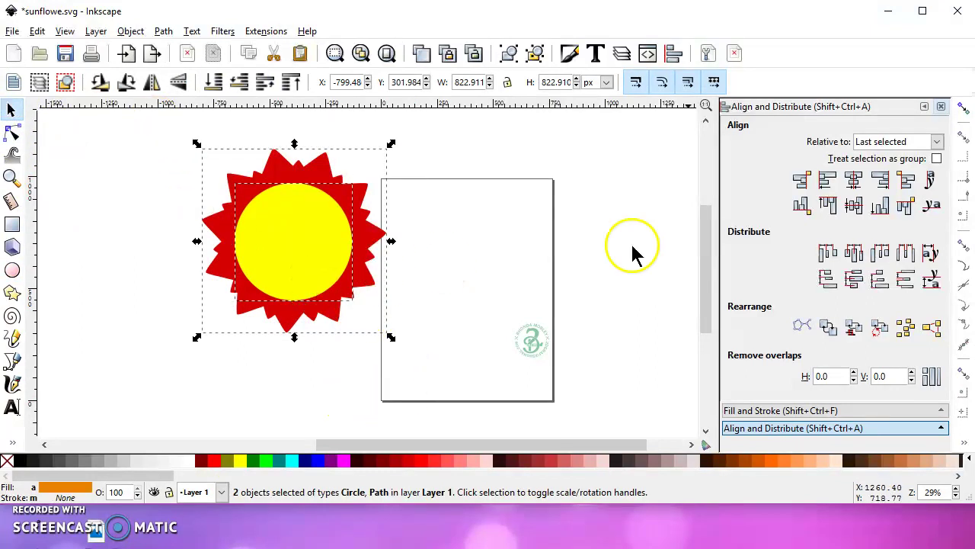
click(854, 182)
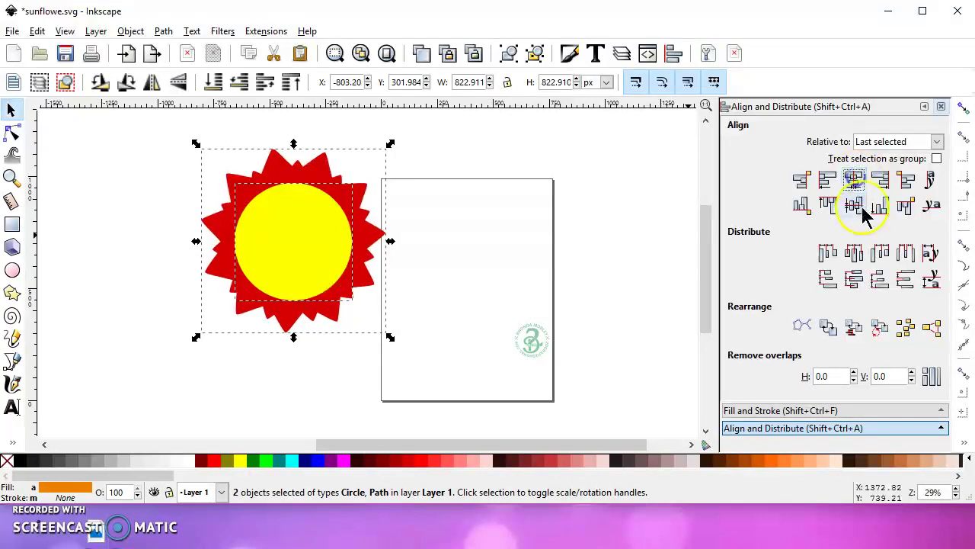
click(853, 204)
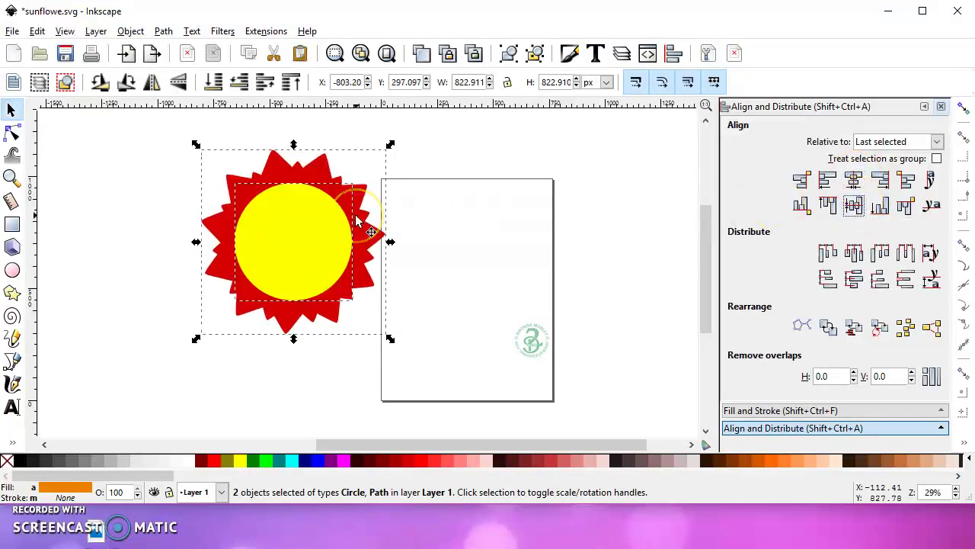
Shrink the yellow circle slightly and re-centre it on the star
click(293, 378)
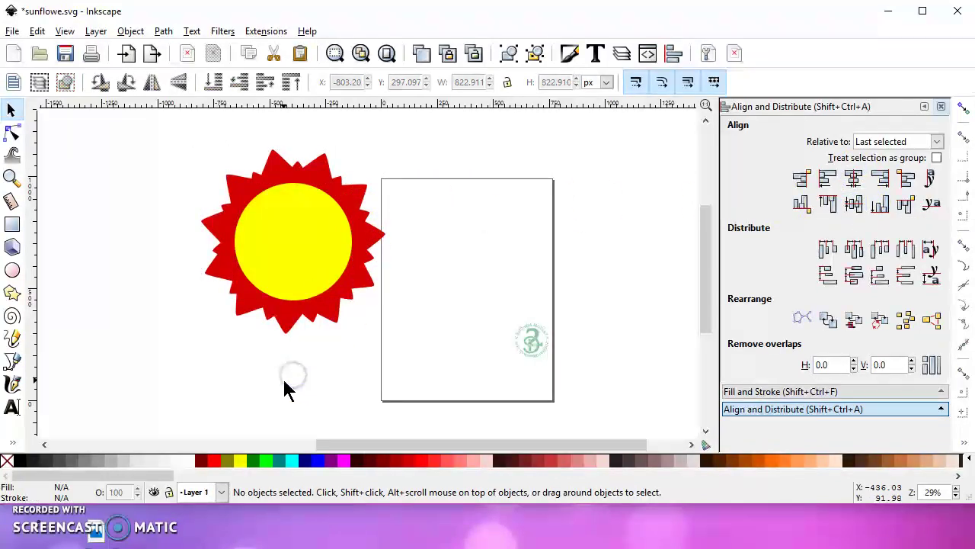
click(316, 251)
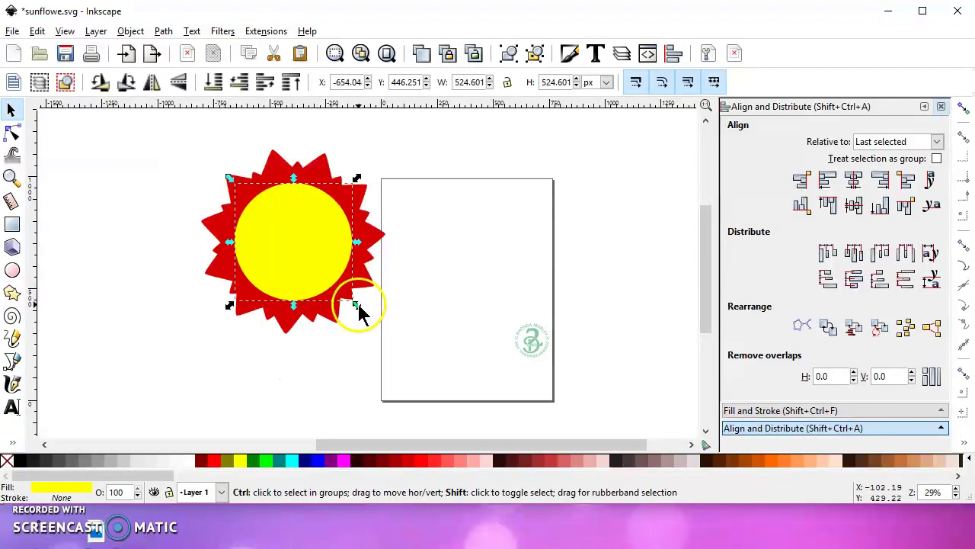
drag(358, 306, 360, 310)
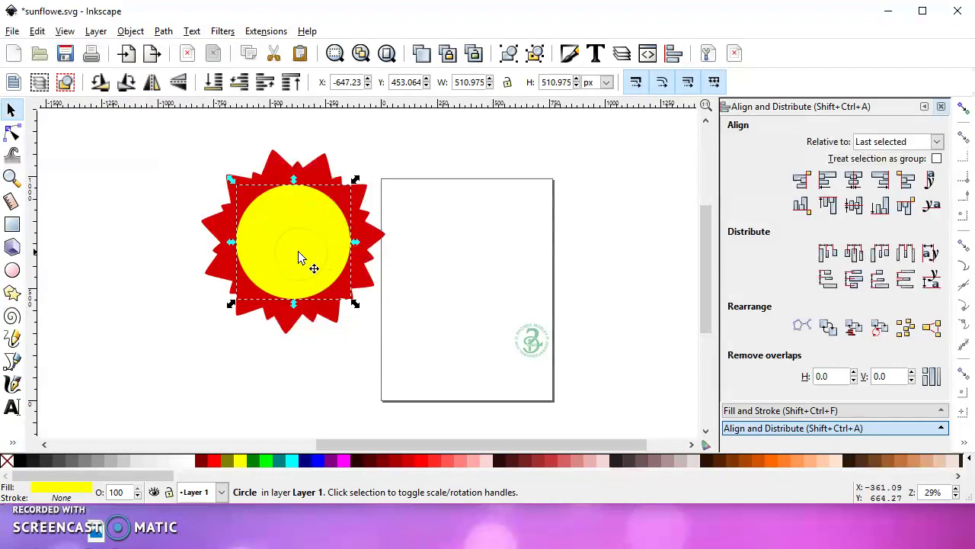
drag(163, 119, 434, 373)
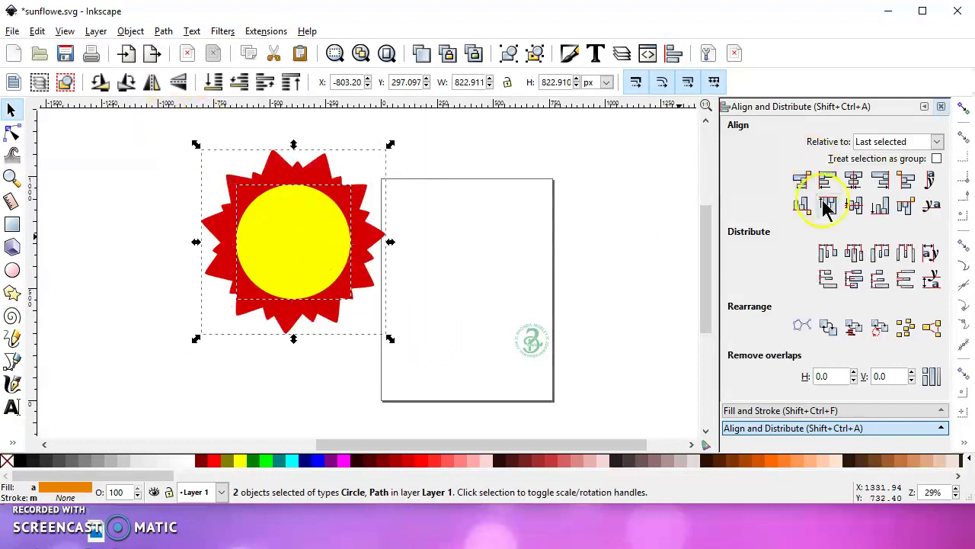
click(854, 180)
click(856, 205)
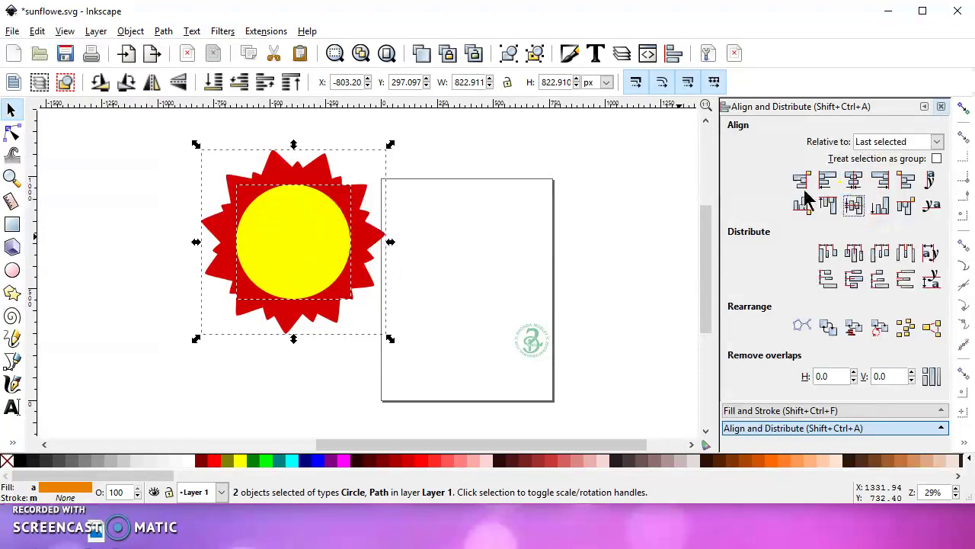
Cut the circle out of the star with Path > Difference
click(163, 31)
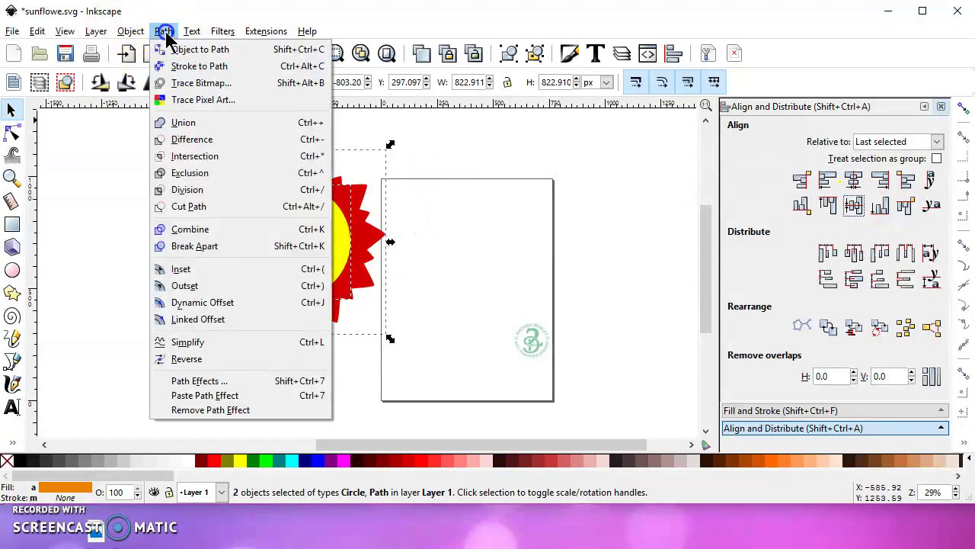
click(191, 140)
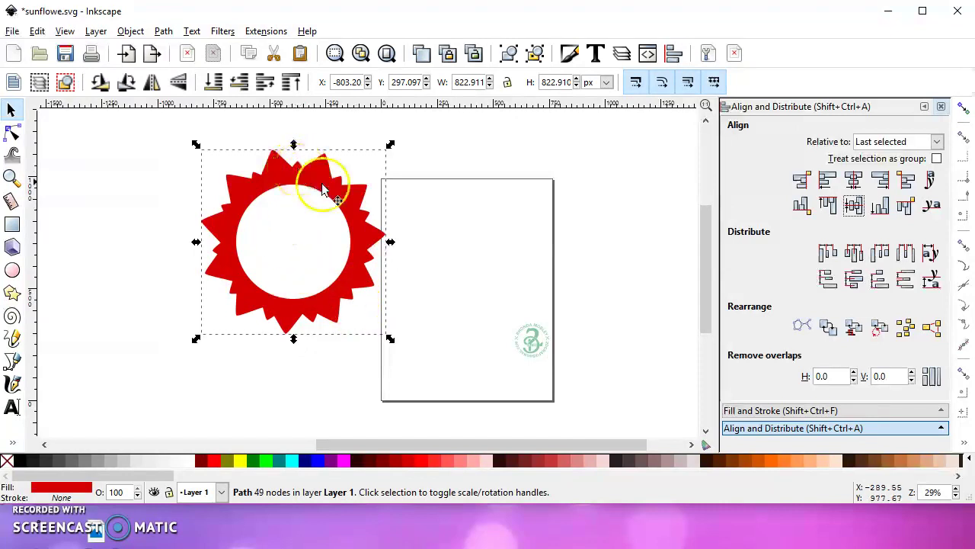
click(13, 133)
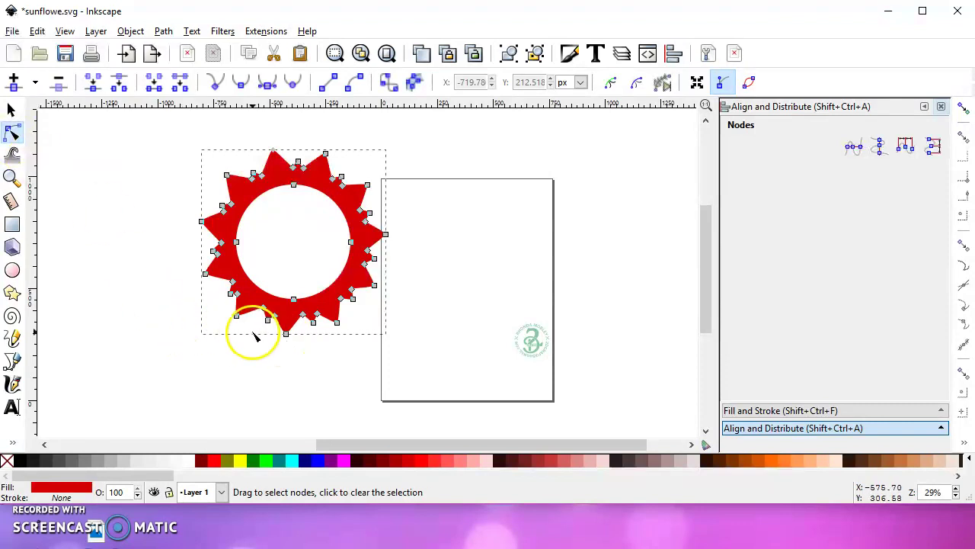
Adjust the notch node between two petals near the bottom of the sunburst
scroll(257, 336, up, 3)
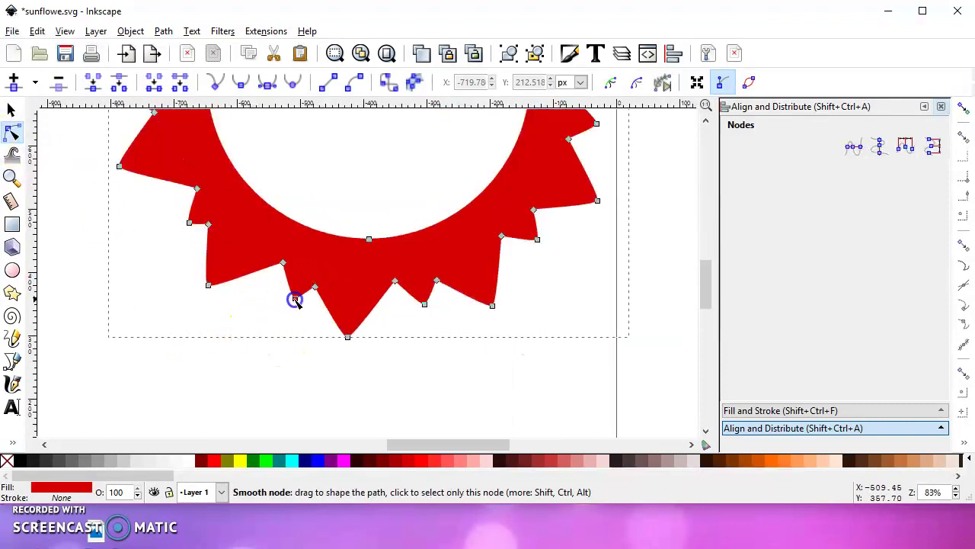
drag(295, 300, 283, 290)
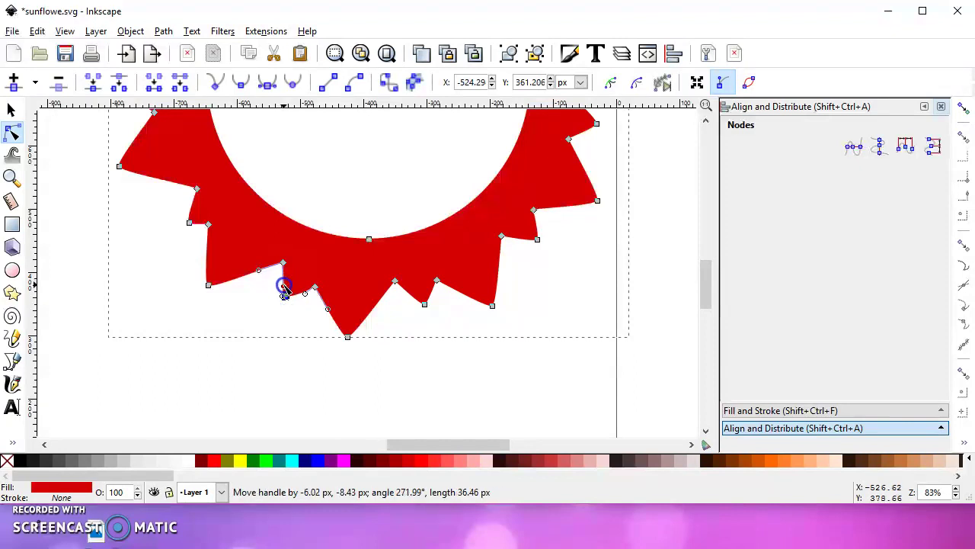
click(284, 296)
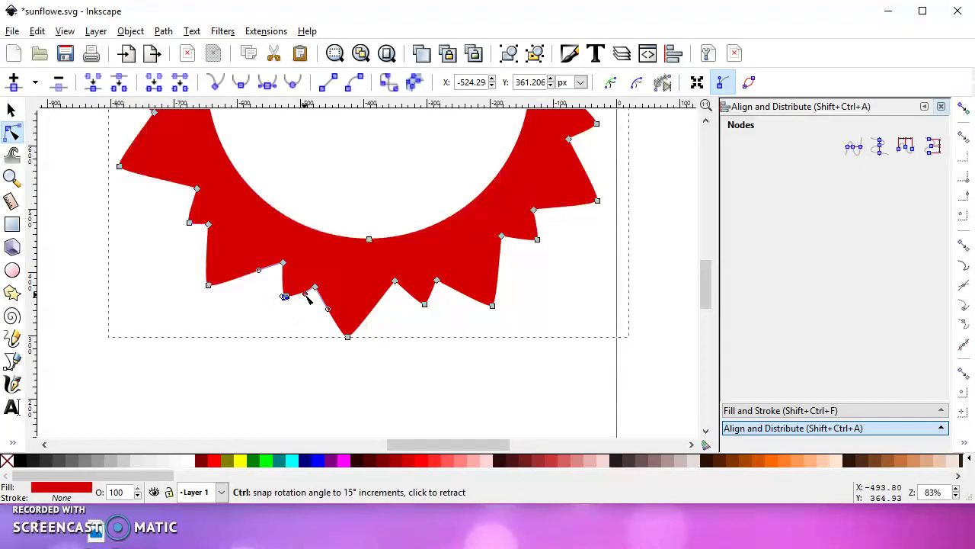
click(330, 313)
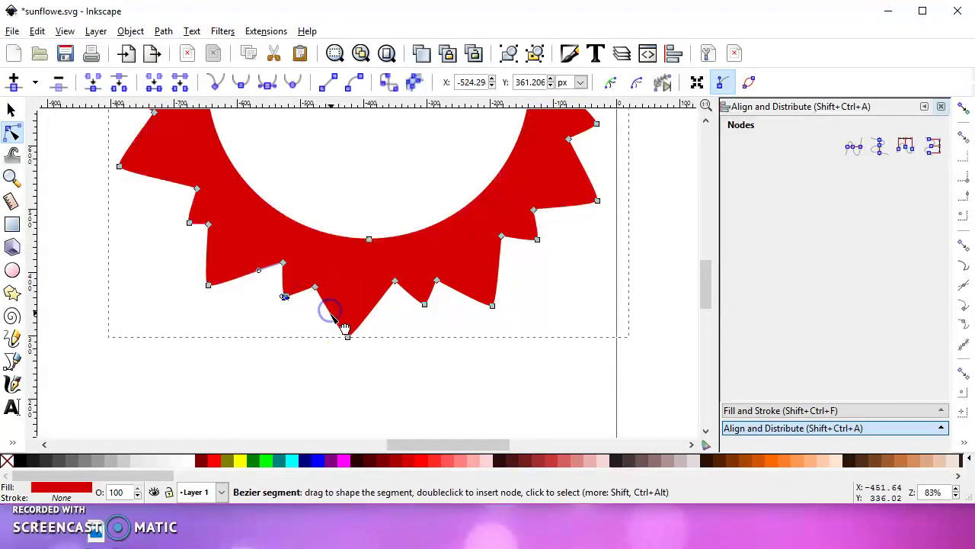
click(290, 265)
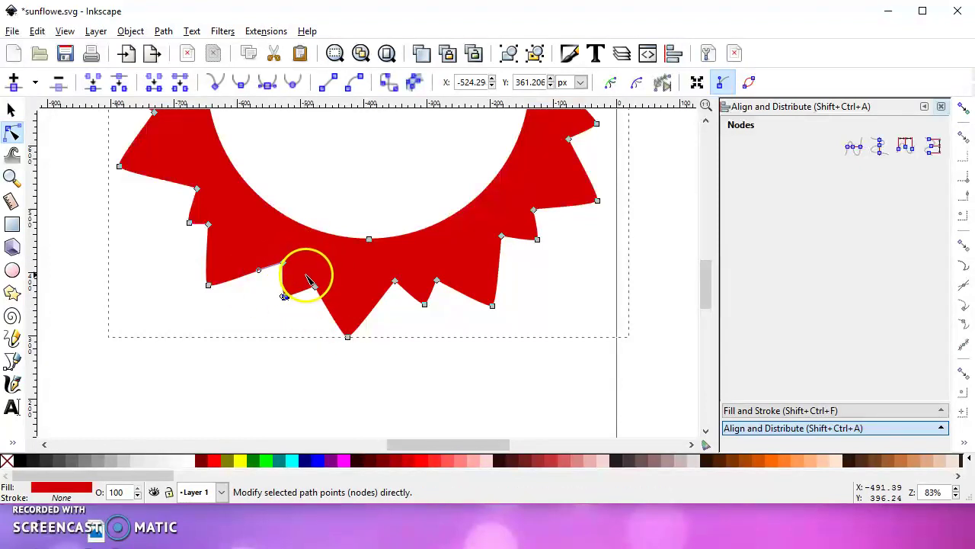
Make the lower notch a cusp and straighten its edges into a sharp V
drag(424, 308, 420, 312)
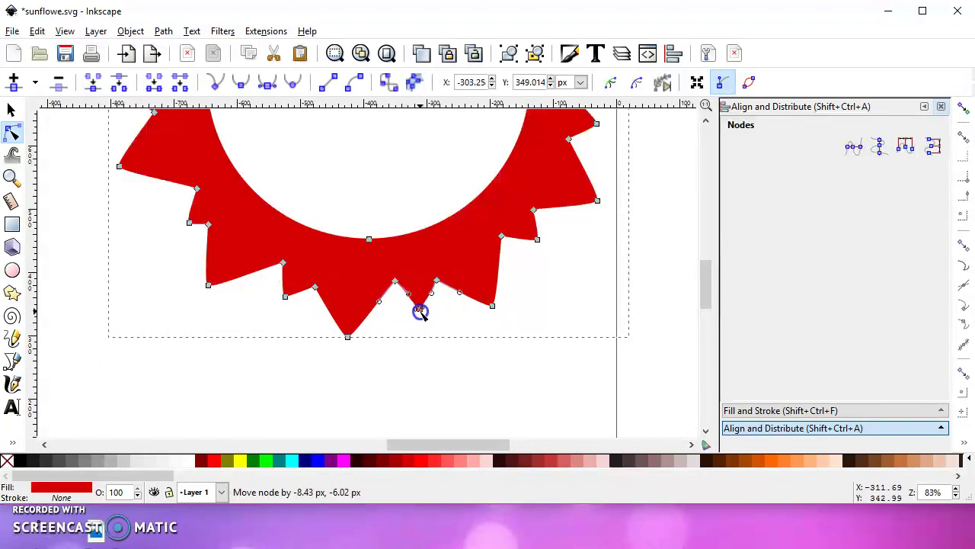
click(419, 311)
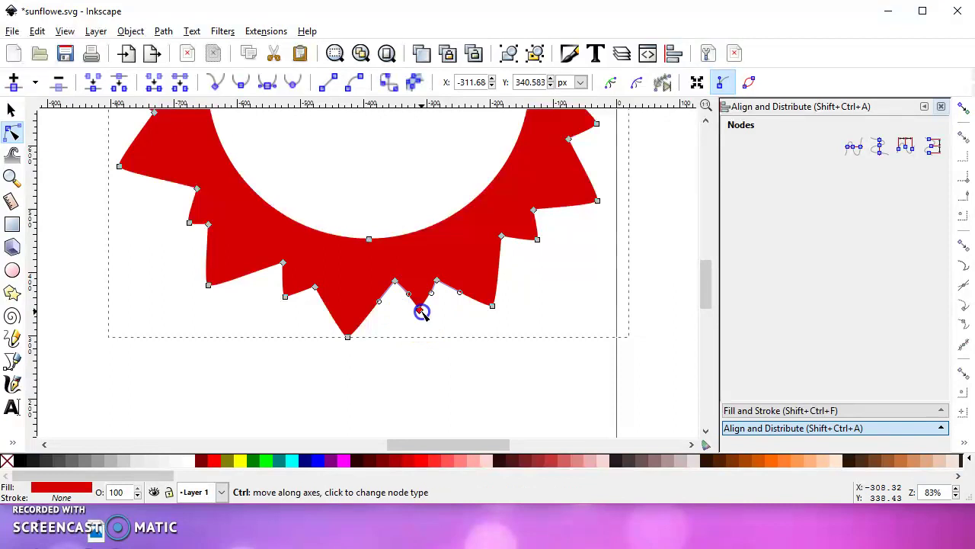
ctrl+click(421, 310)
drag(431, 293, 405, 292)
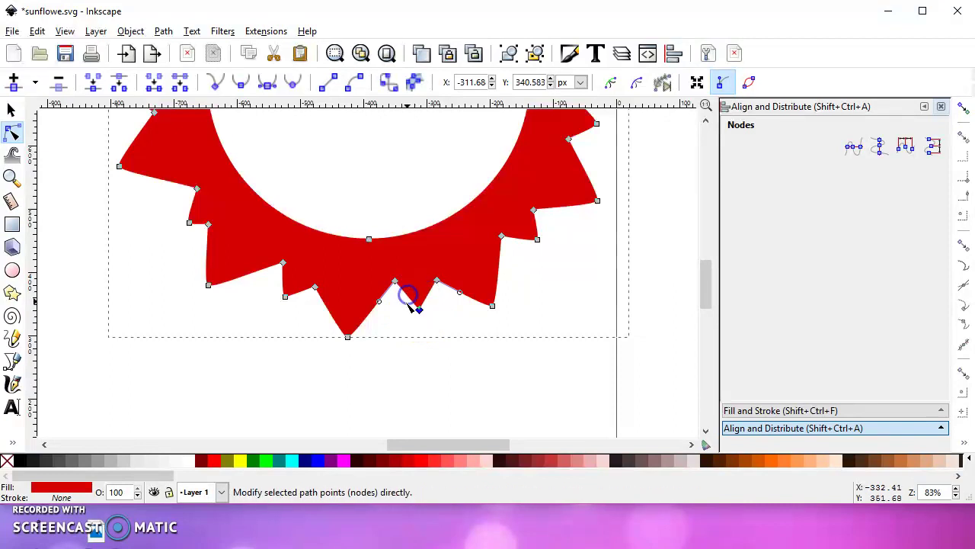
ctrl+click(400, 288)
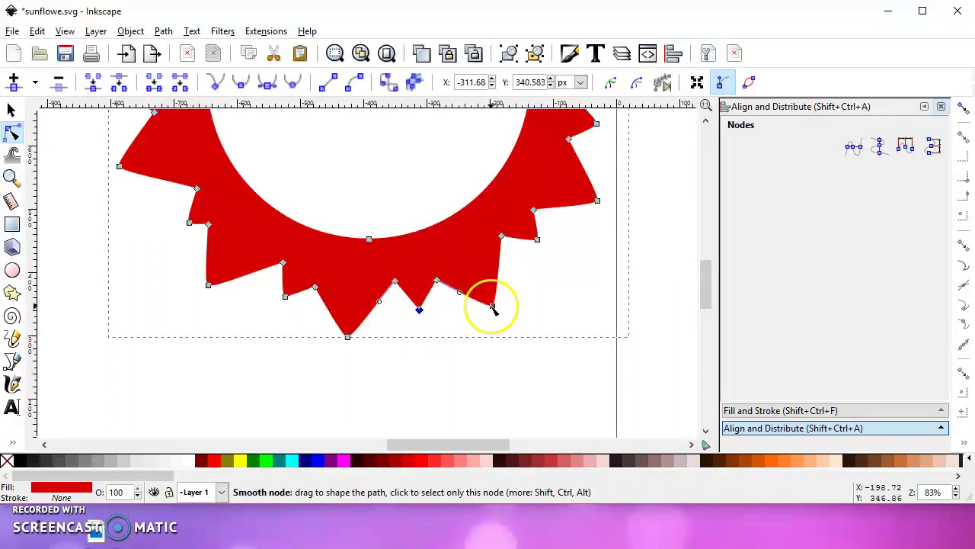
drag(492, 305, 499, 300)
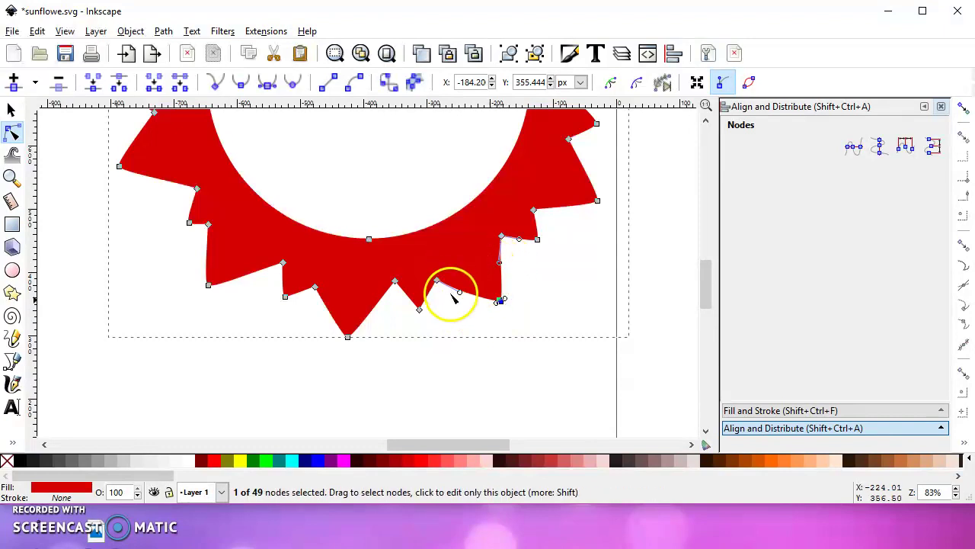
ctrl+click(460, 291)
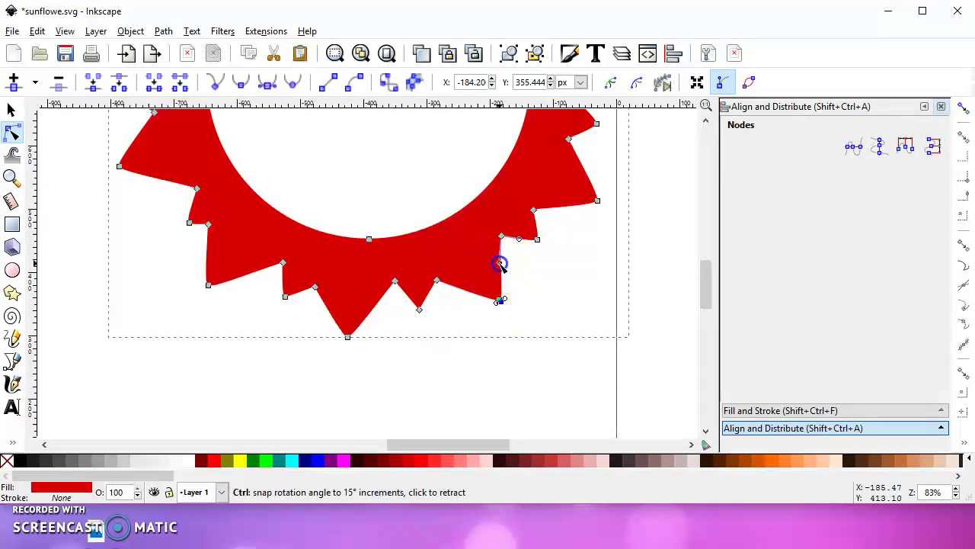
click(502, 300)
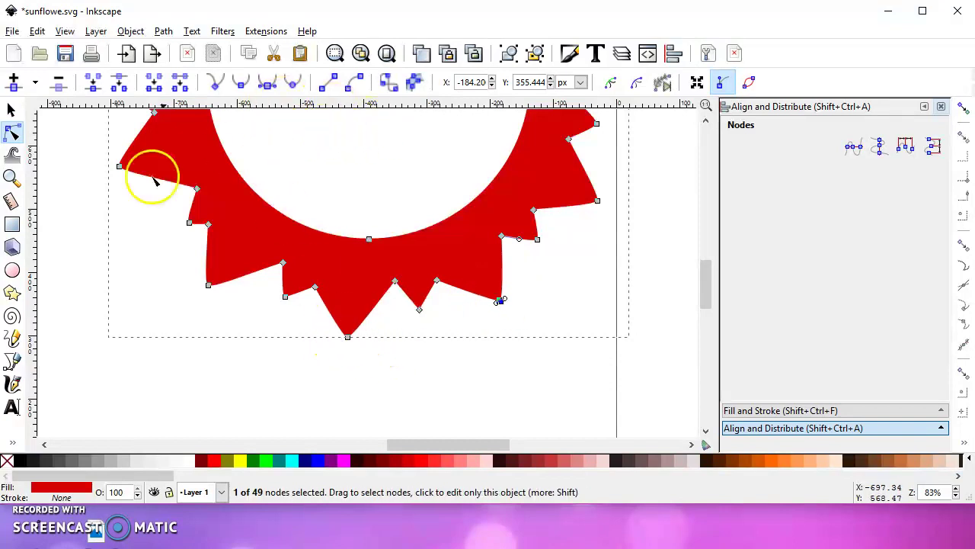
click(9, 284)
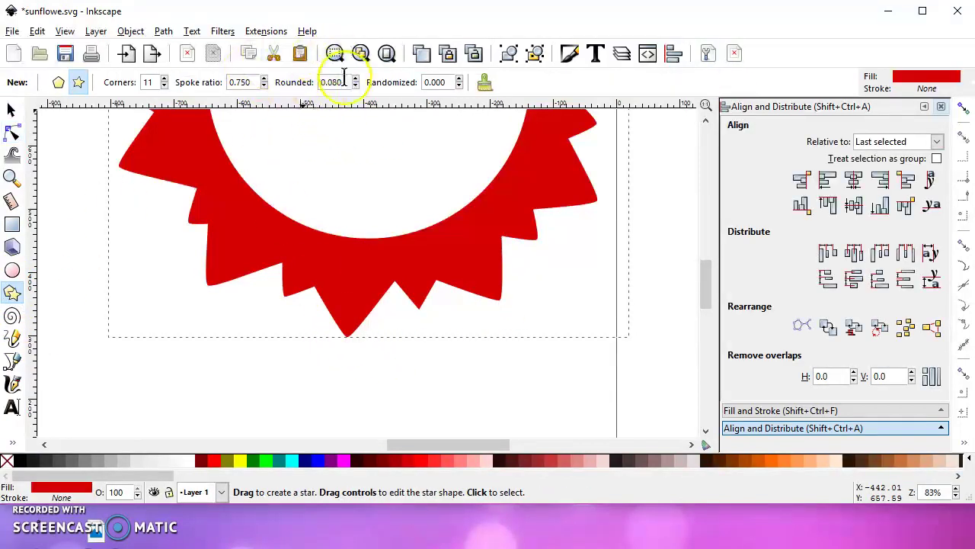
click(355, 79)
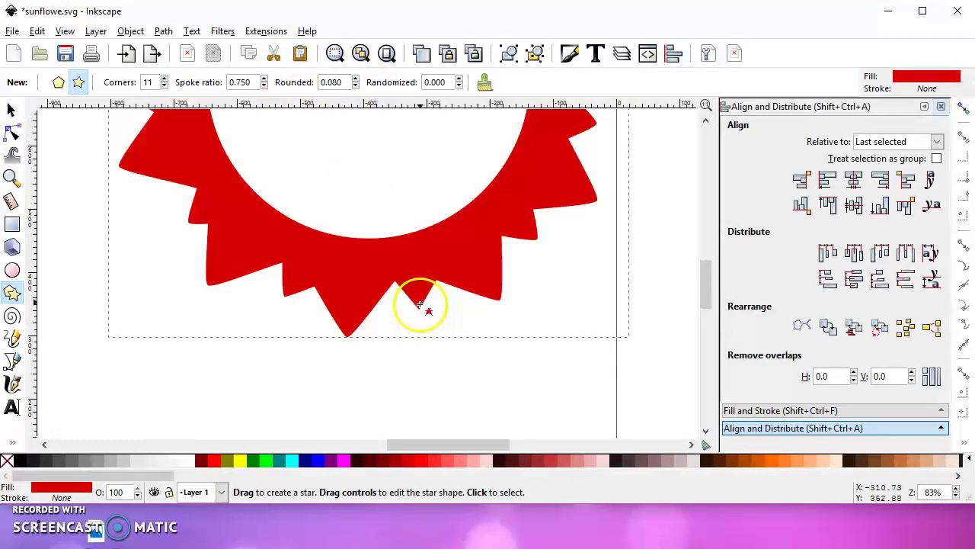
scroll(392, 283, down, 3)
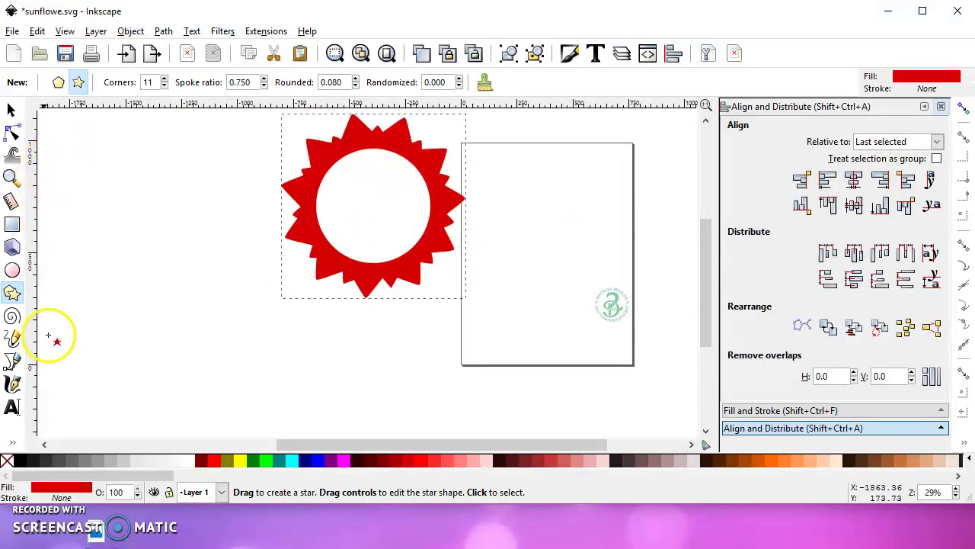
Draw a thin rectangle stem below the sunburst and convert it to a path
click(12, 225)
click(355, 288)
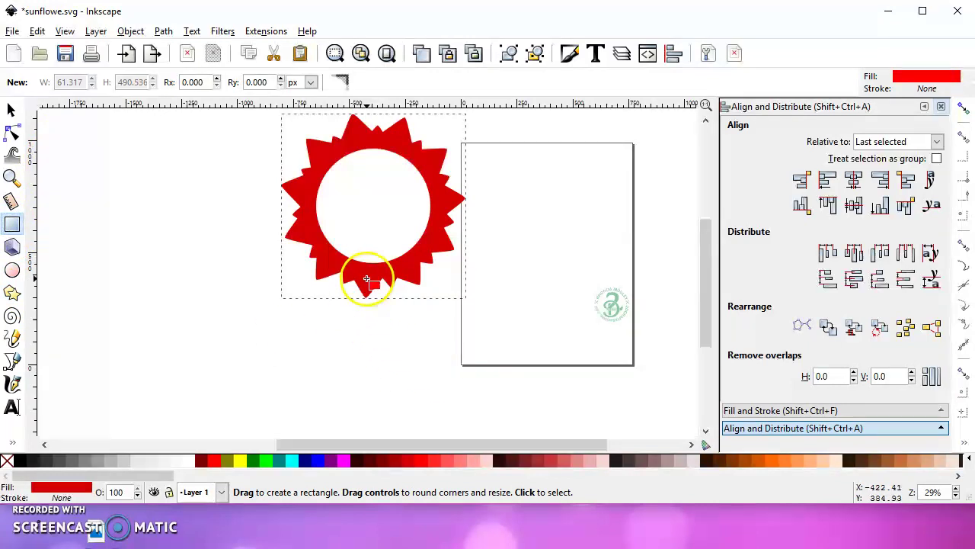
drag(363, 276, 381, 410)
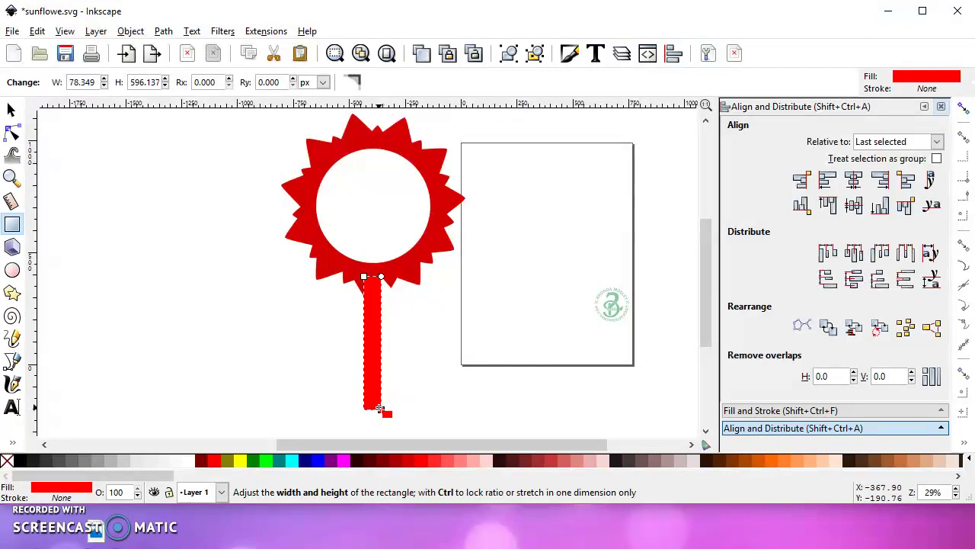
click(163, 31)
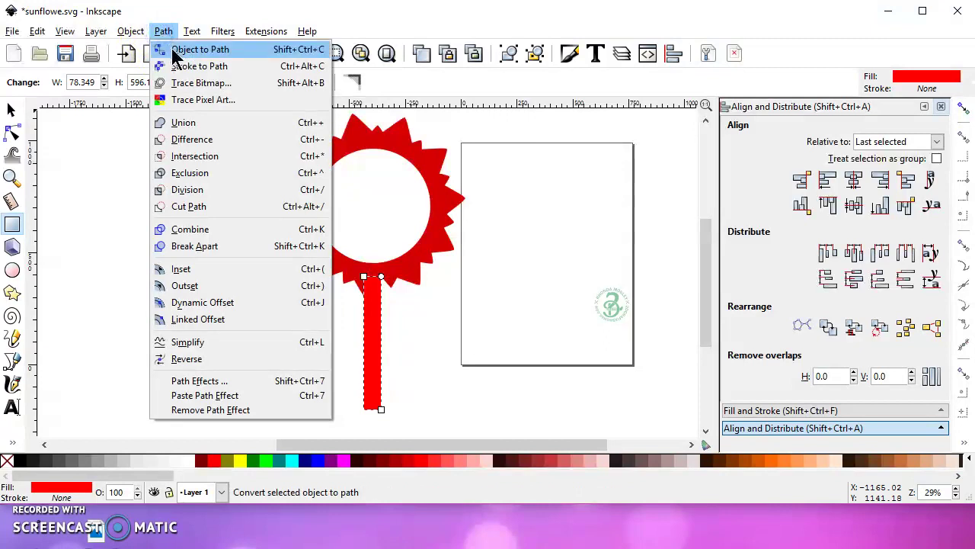
click(200, 49)
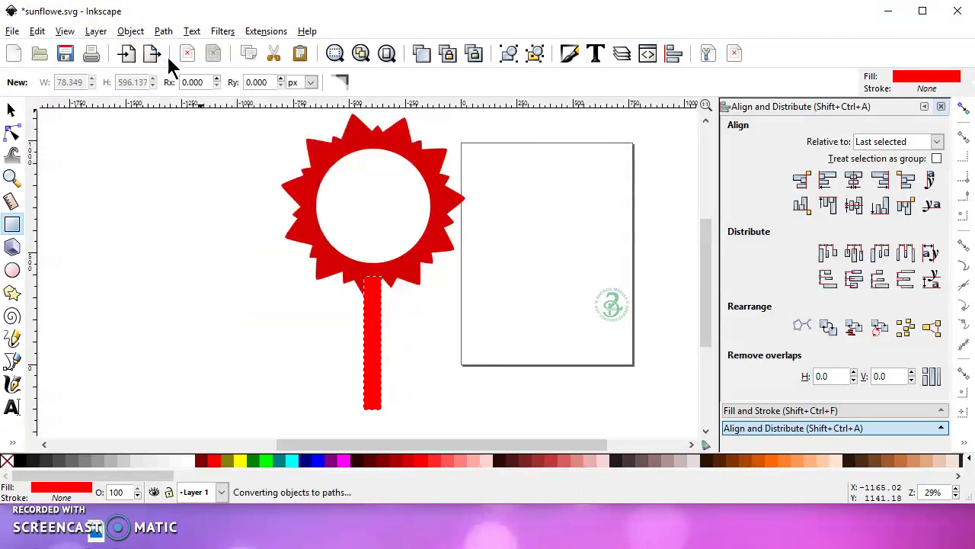
Select and adjust the stem's bottom corner nodes
click(11, 133)
scroll(358, 415, up, 3)
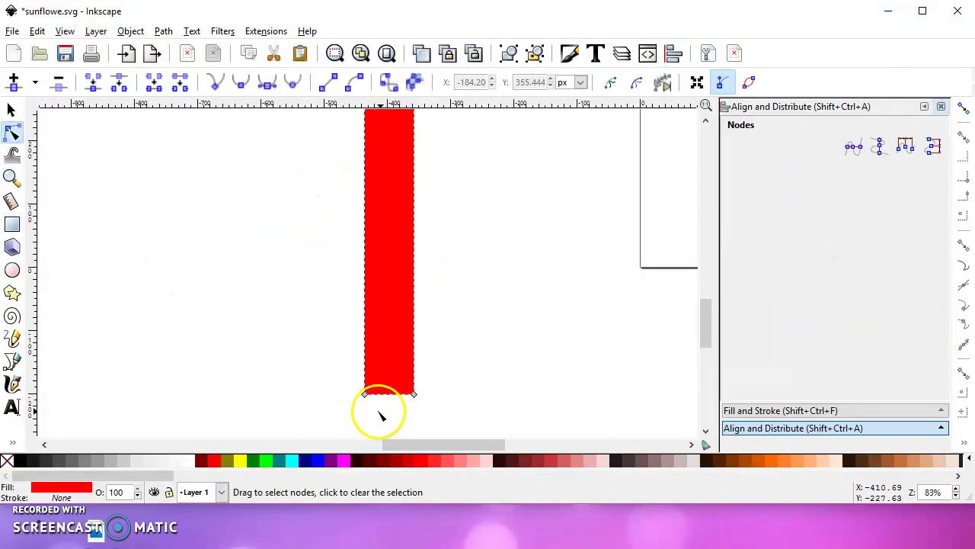
drag(354, 380, 338, 371)
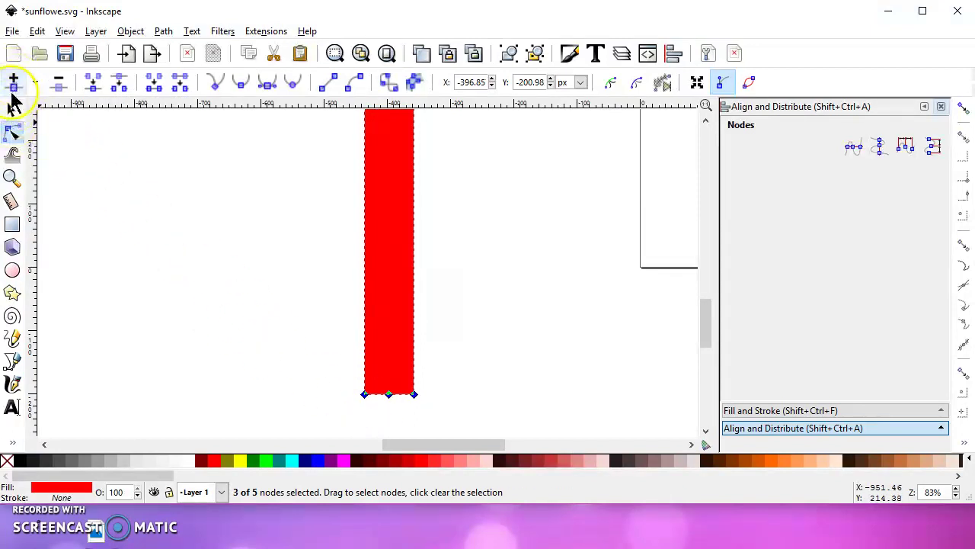
click(365, 394)
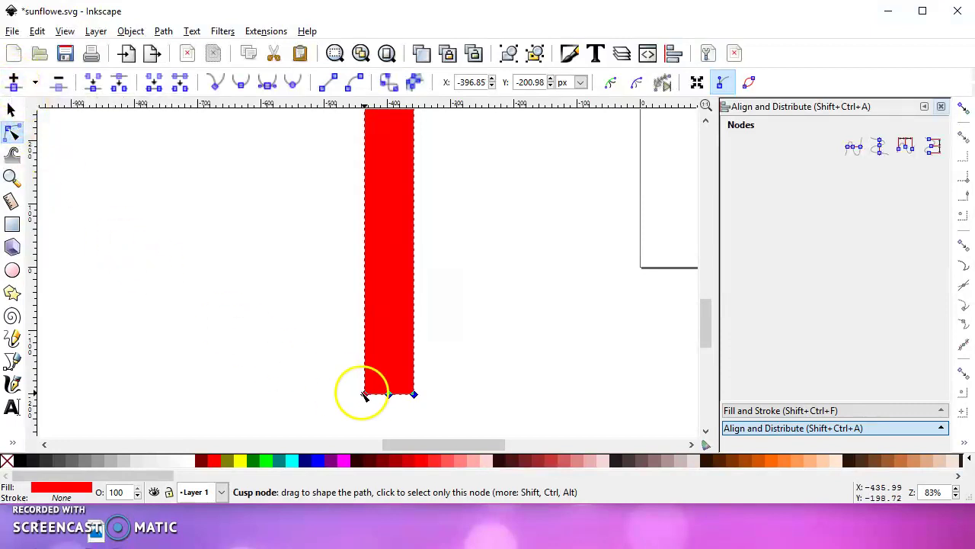
drag(365, 397, 362, 403)
click(385, 399)
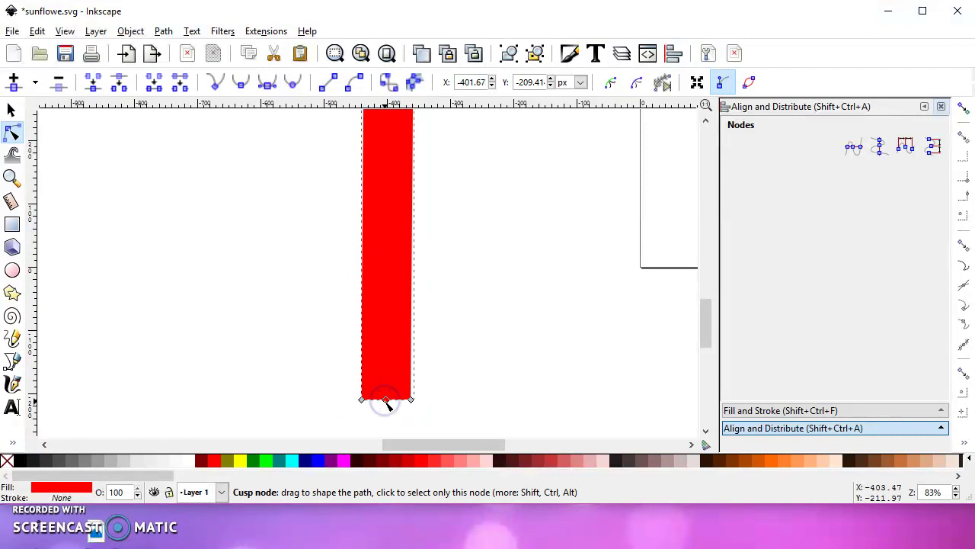
Make the bottom middle node smooth and pull it down into a rounded tip
click(240, 85)
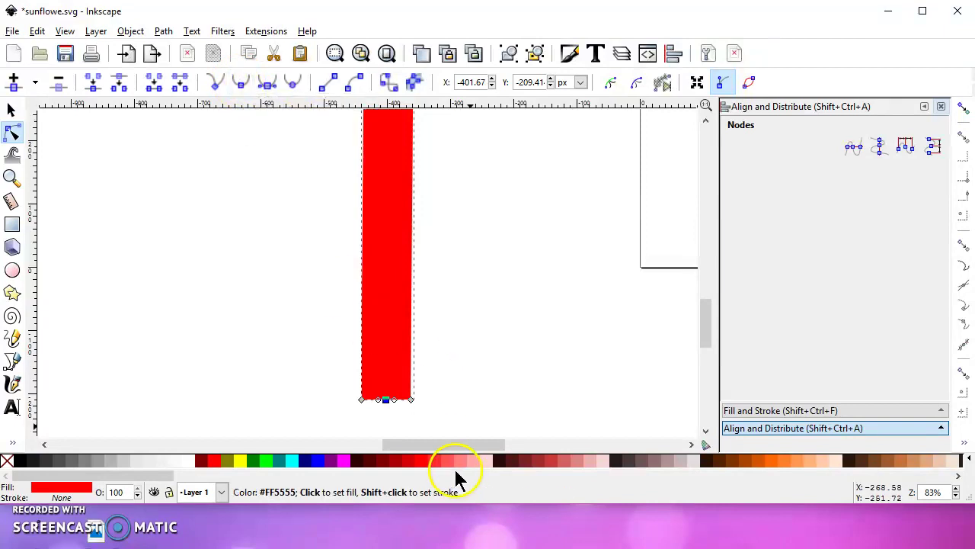
click(387, 400)
drag(387, 403, 384, 410)
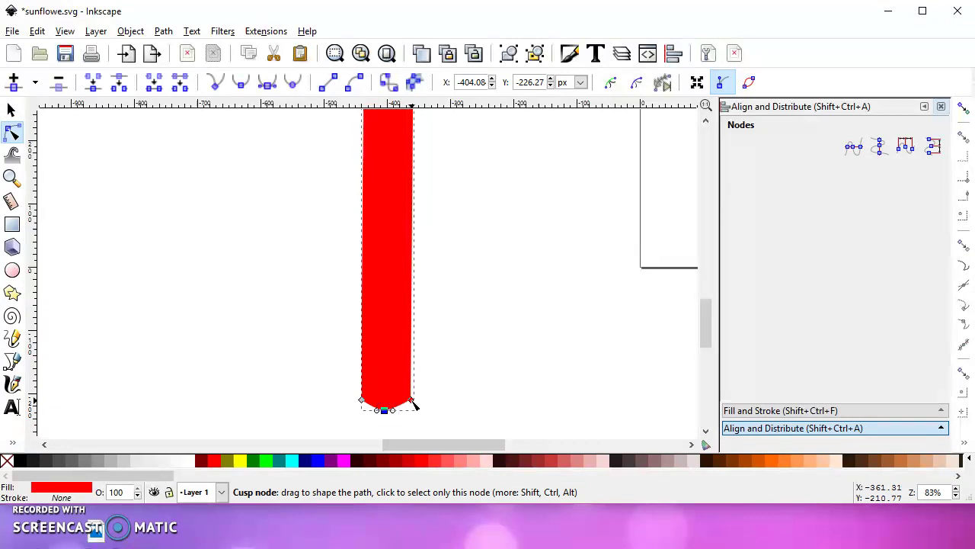
click(384, 411)
mouse_move(387, 411)
mouse_down()
mouse_move(370, 412)
mouse_move(404, 410)
mouse_move(370, 412)
mouse_up()
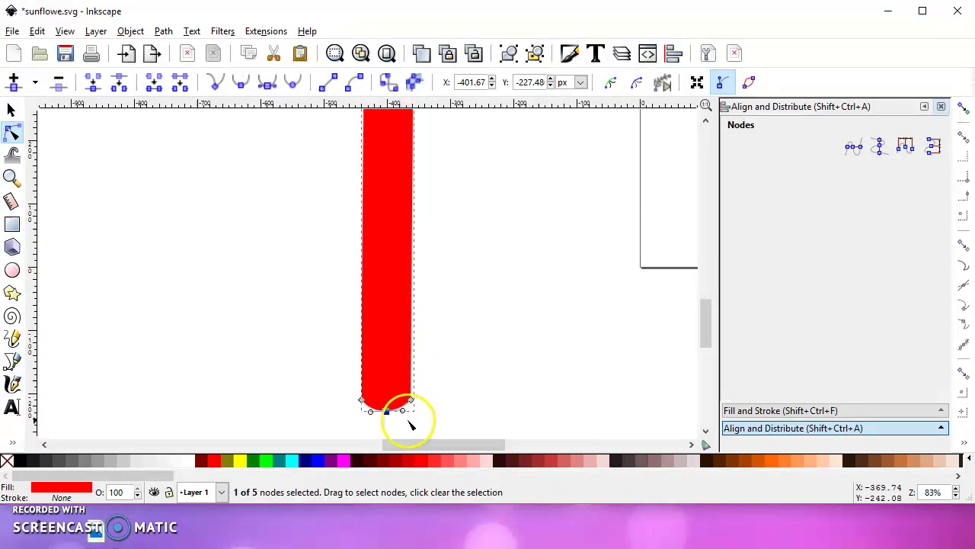
click(210, 284)
click(11, 109)
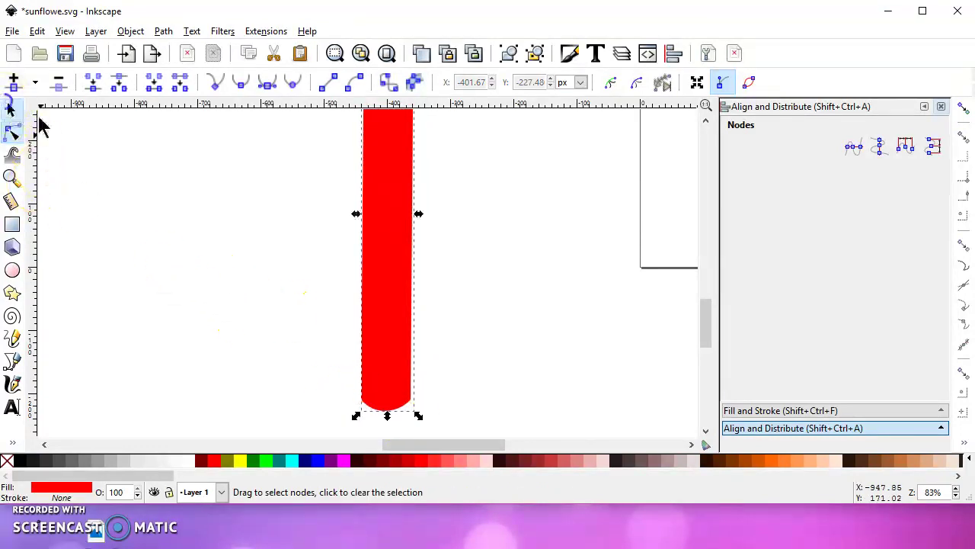
Union the sunburst and stem into a single path
click(399, 417)
scroll(284, 339, down, 4)
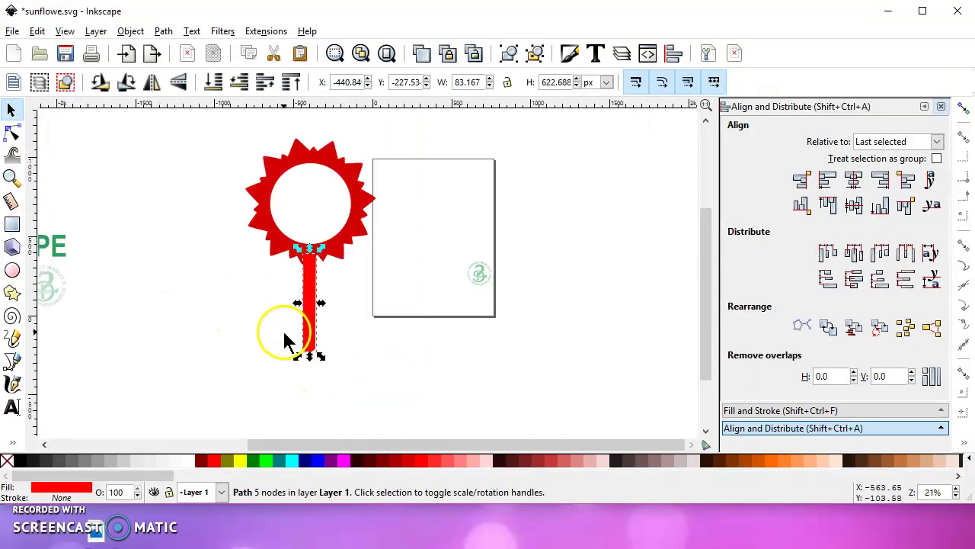
drag(194, 120, 406, 387)
scroll(303, 263, up, 1)
drag(298, 260, 368, 288)
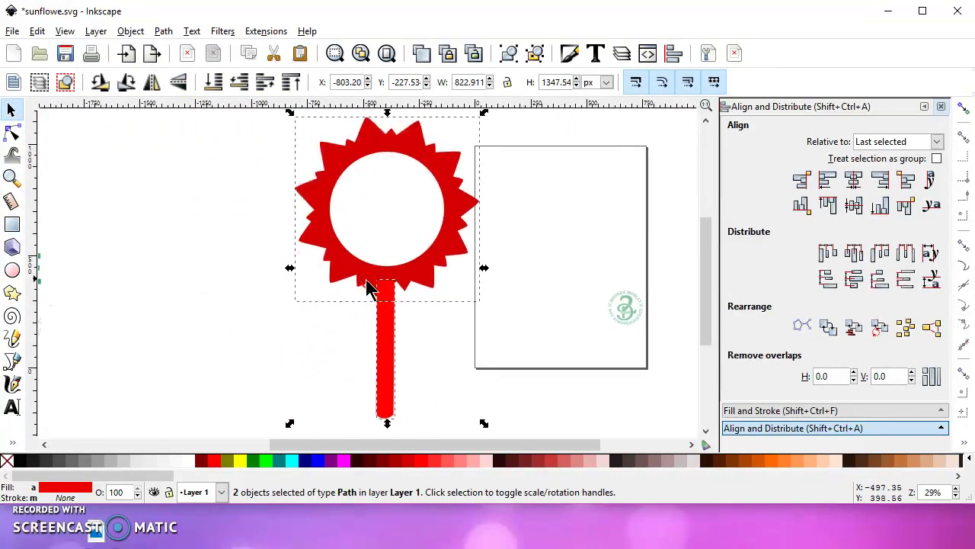
click(162, 31)
click(172, 122)
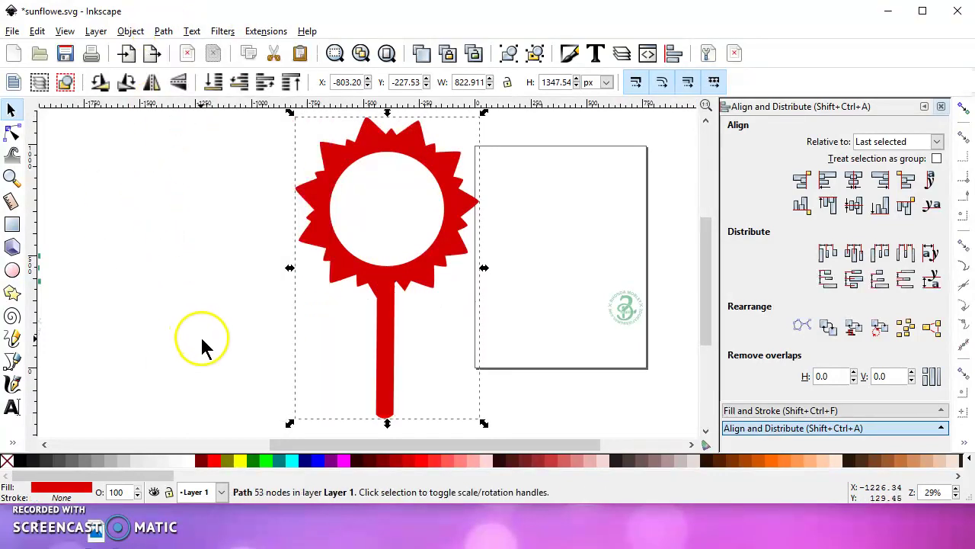
Move the nodes where the stem meets the flower to curve the join
click(12, 129)
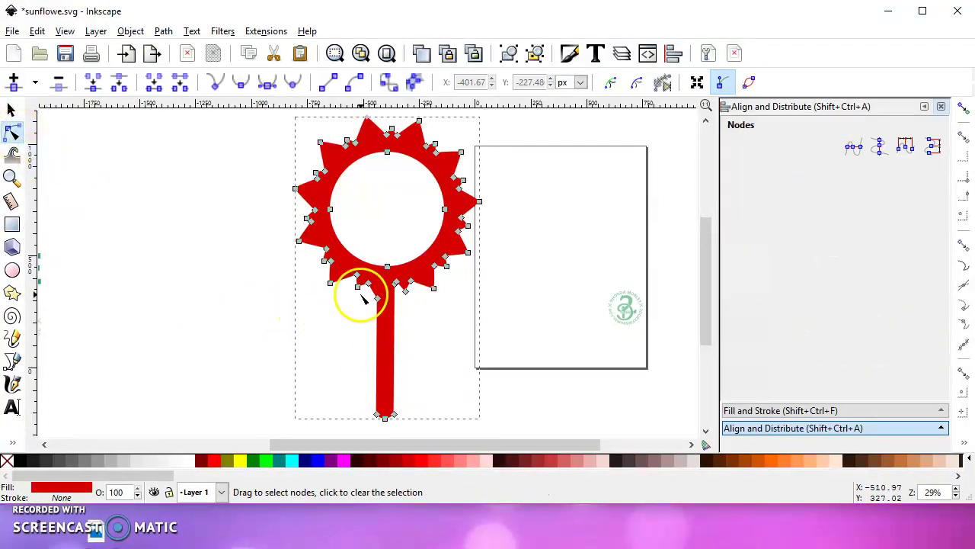
scroll(359, 297, up, 3)
drag(382, 265, 395, 258)
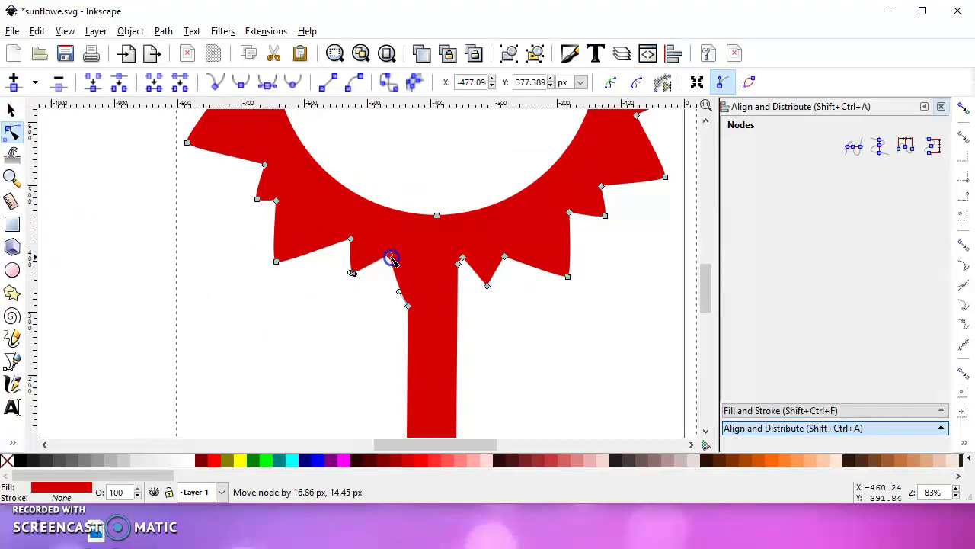
drag(399, 293, 412, 256)
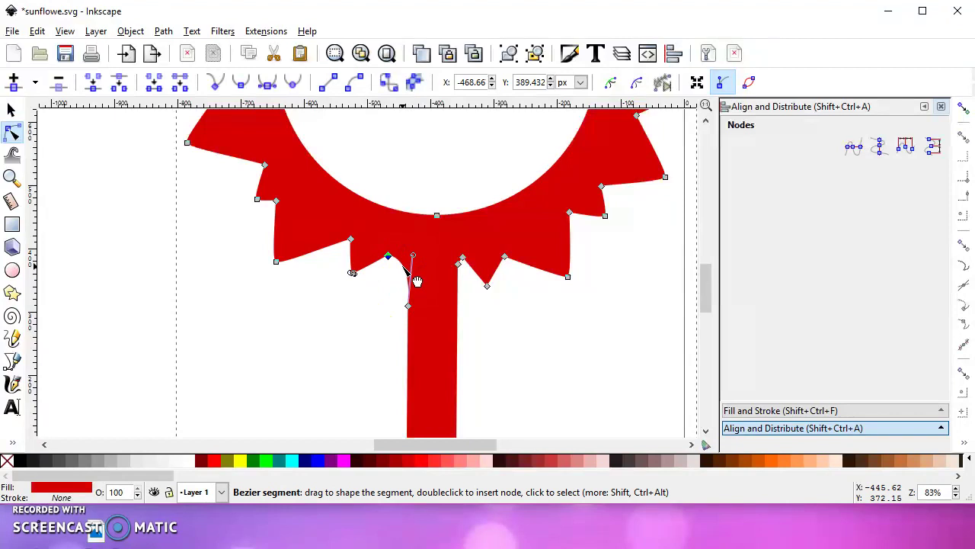
click(417, 281)
drag(403, 266, 407, 262)
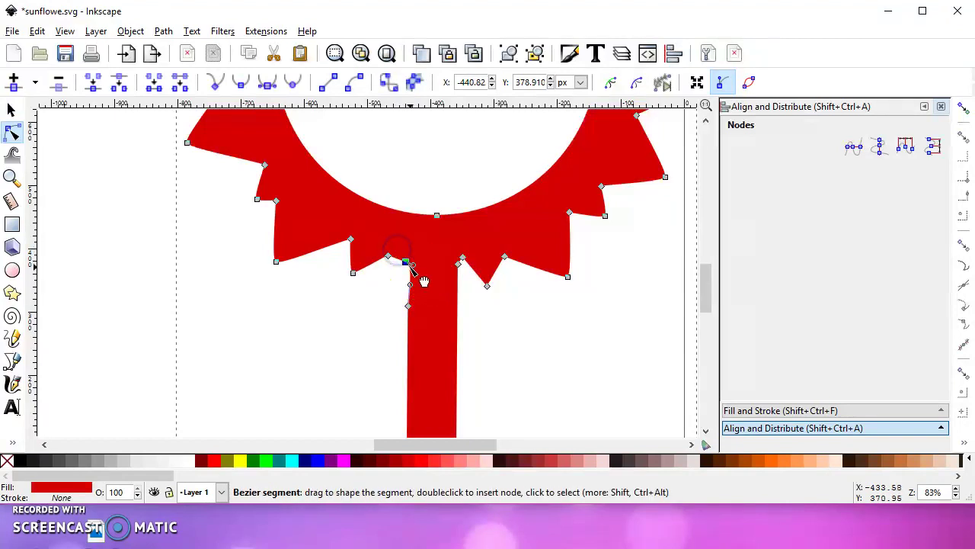
Bend the curve at the top of the stem, then zoom out to the sunflower and page
click(257, 331)
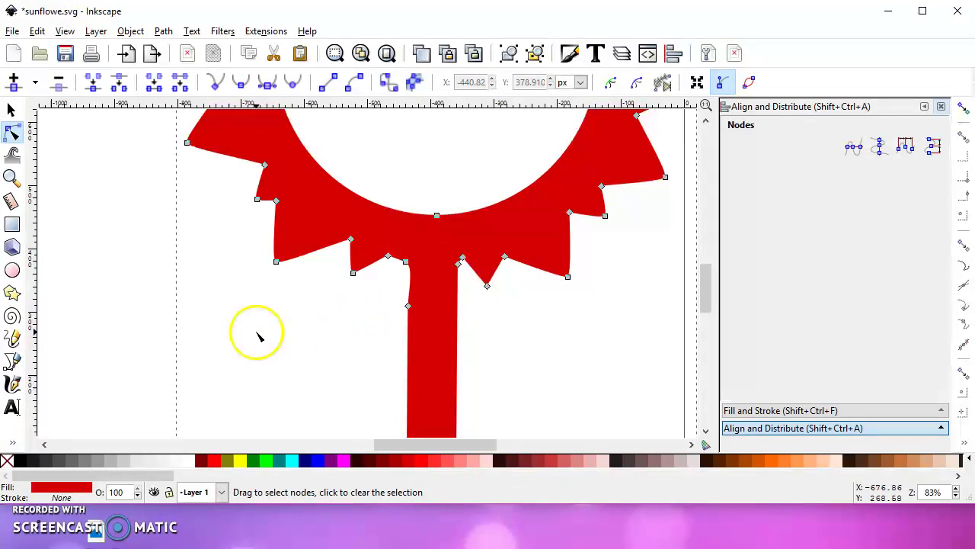
click(407, 305)
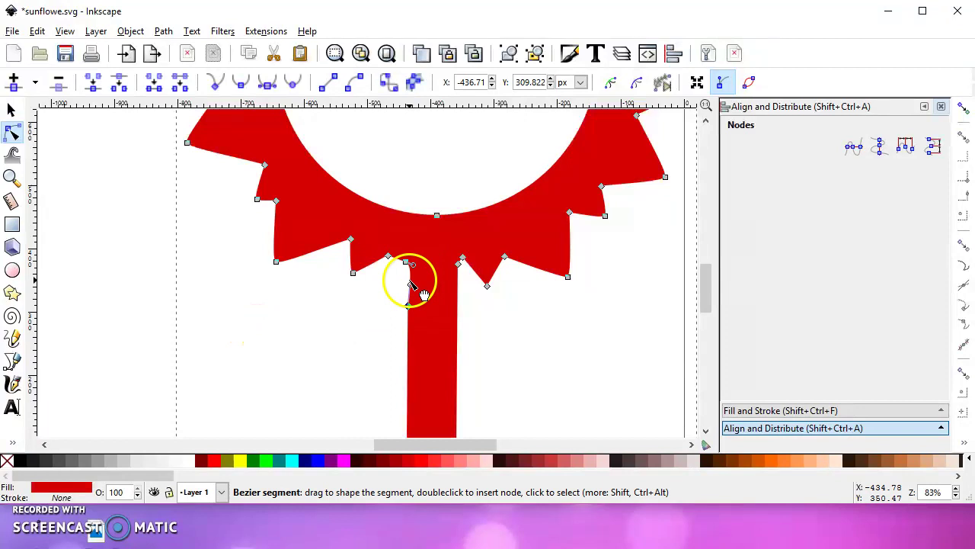
drag(410, 285, 409, 280)
scroll(371, 300, down, 2)
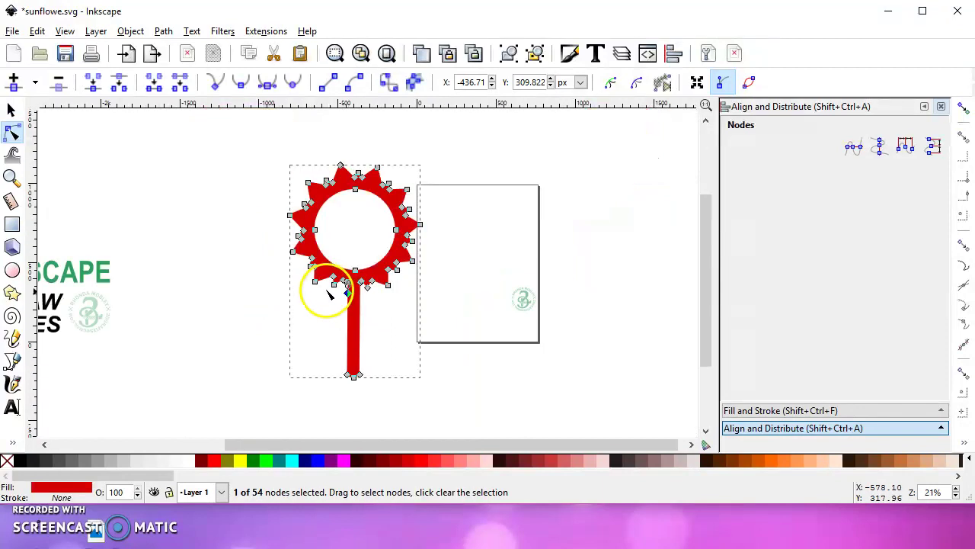
scroll(233, 294, down, 1)
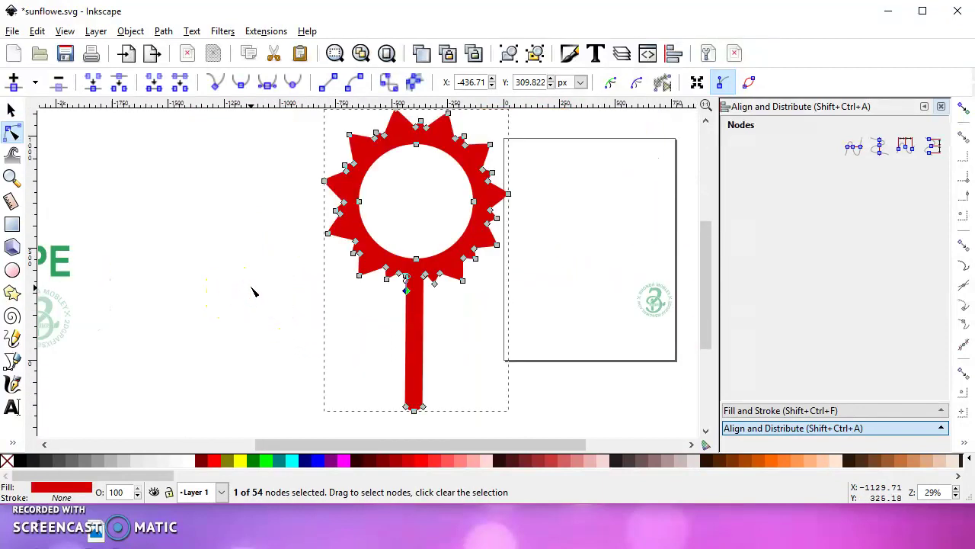
drag(298, 297, 258, 301)
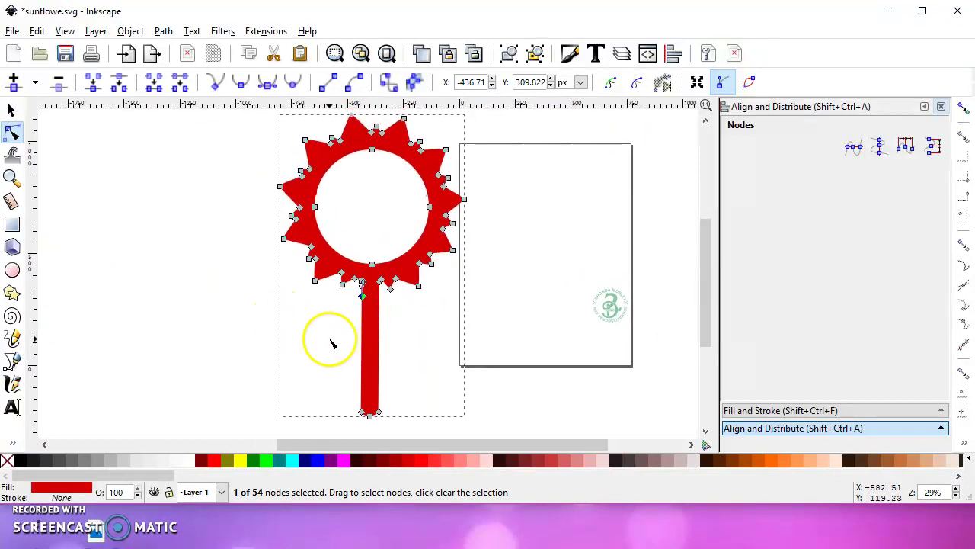
Draw a three-cornered star left of the sunflower and shift it slightly right and down
click(12, 292)
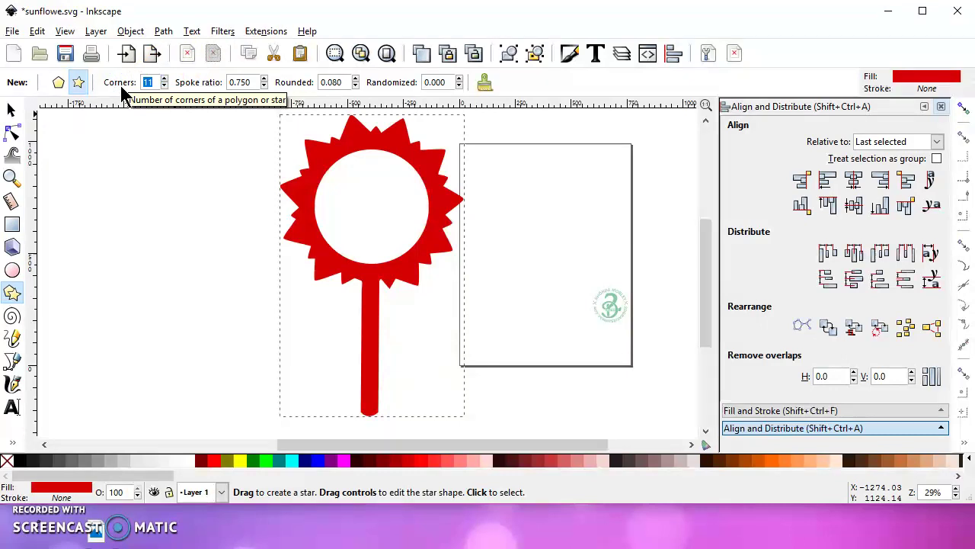
text(3)
drag(105, 224, 162, 304)
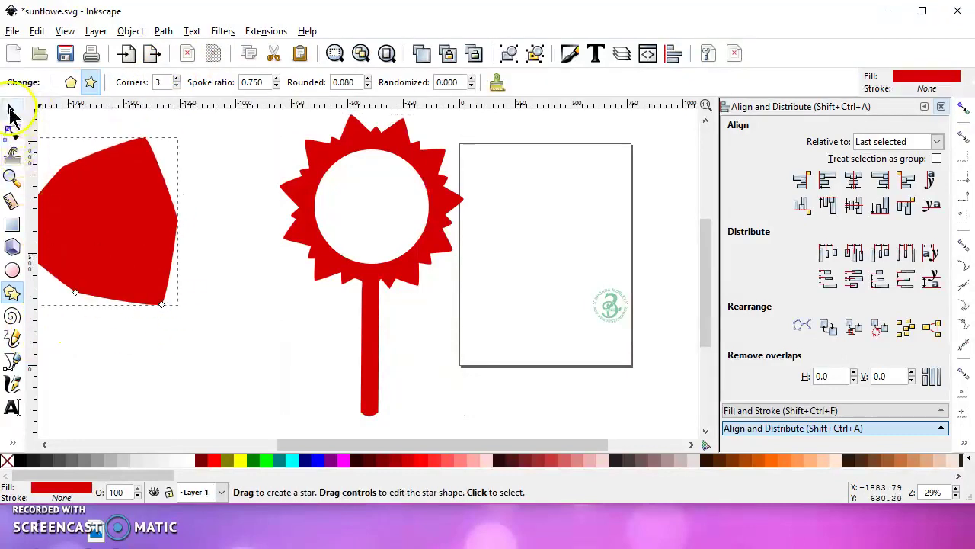
click(12, 110)
drag(110, 227, 163, 255)
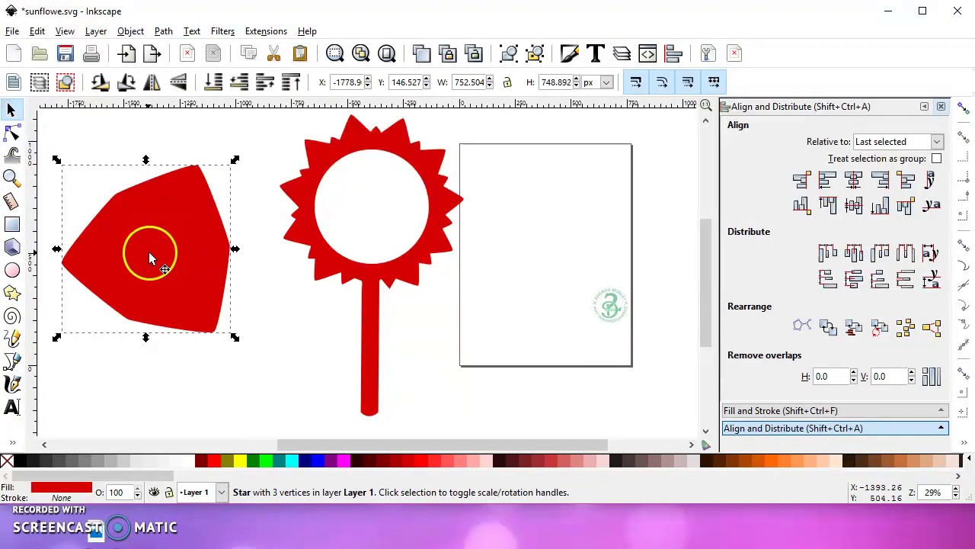
Set the star's spoke ratio to 0.050 and remove its rounding
click(12, 292)
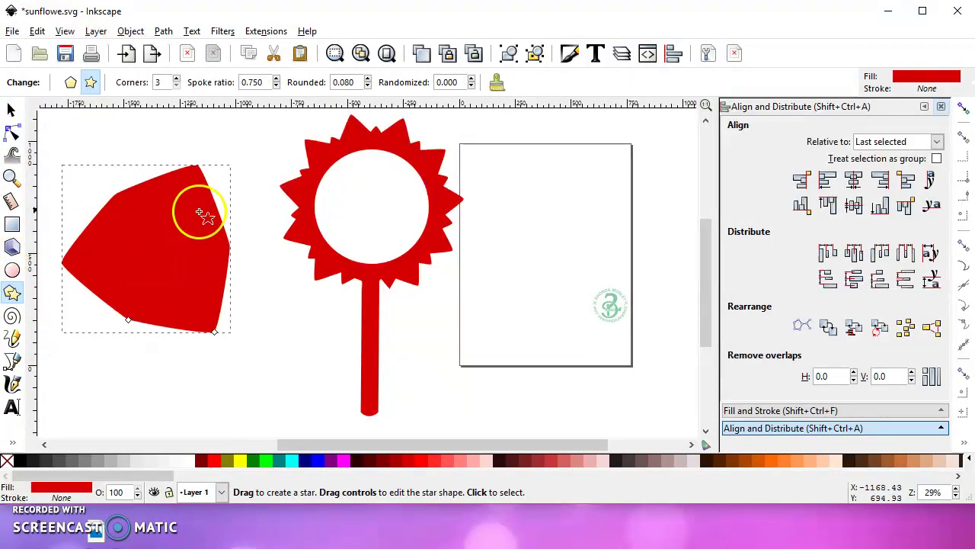
click(251, 82)
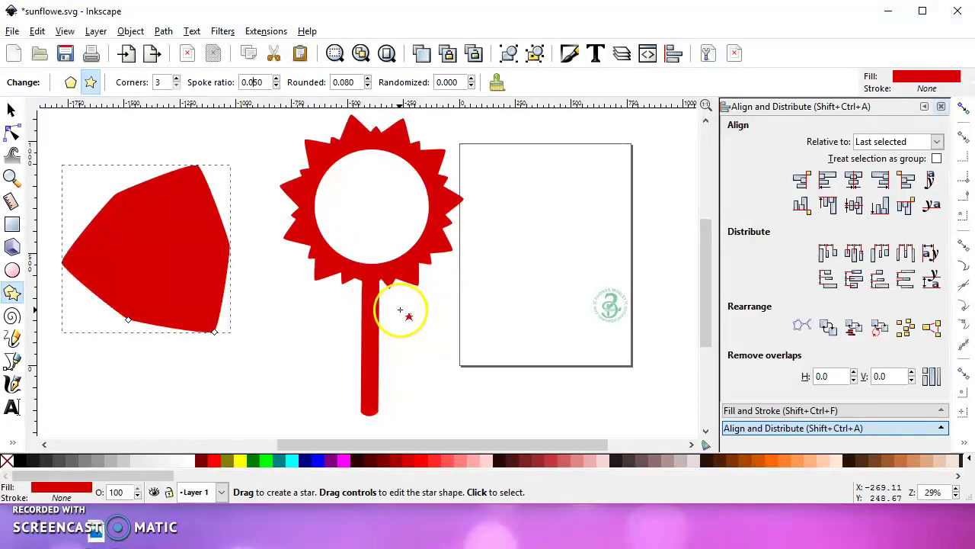
text(0)
key(Return)
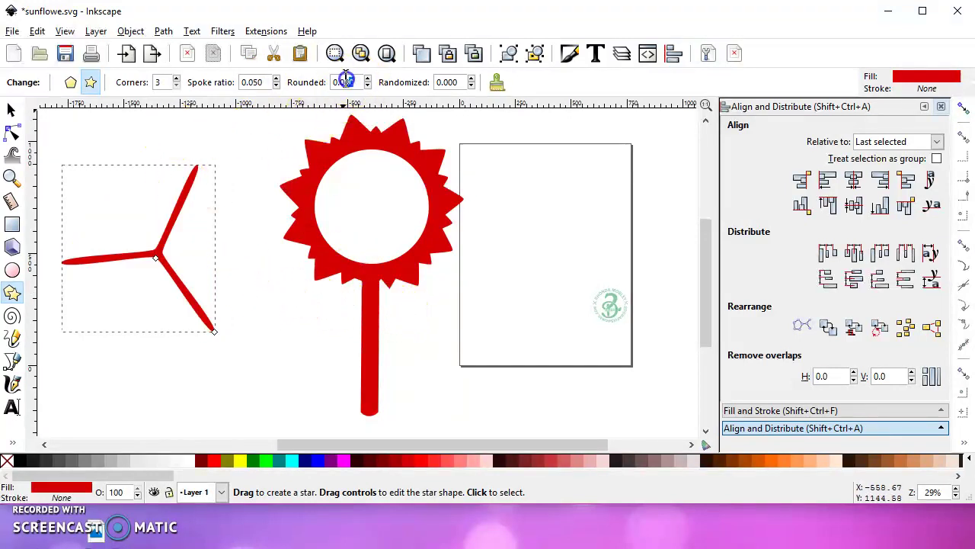
drag(344, 79, 417, 143)
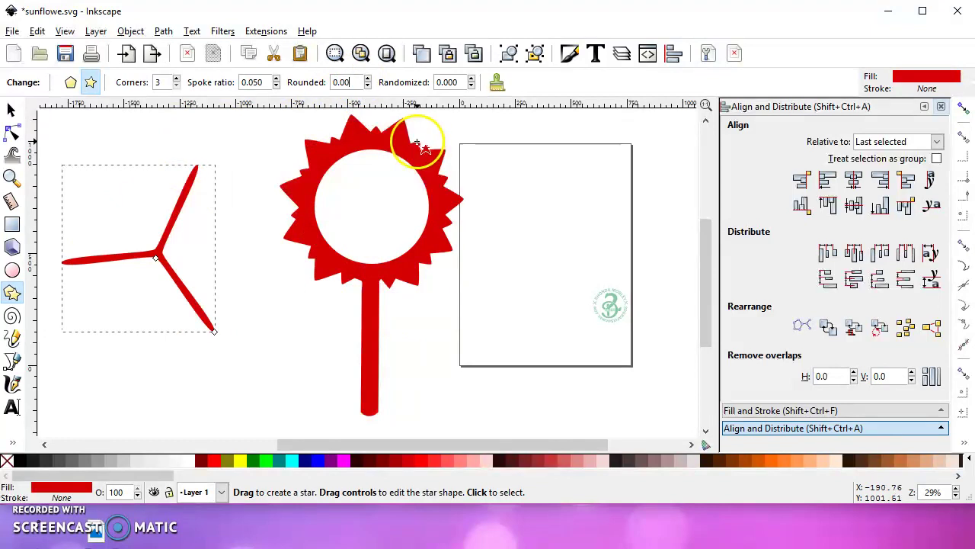
key(Return)
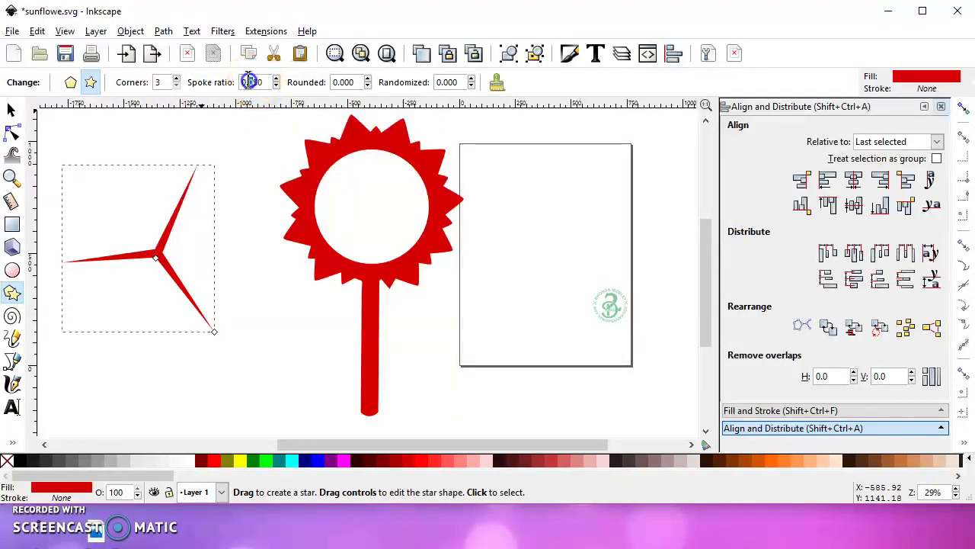
Reset the star to default settings and make it a 3-corner triangle with spoke ratio 0.500
drag(249, 81, 329, 199)
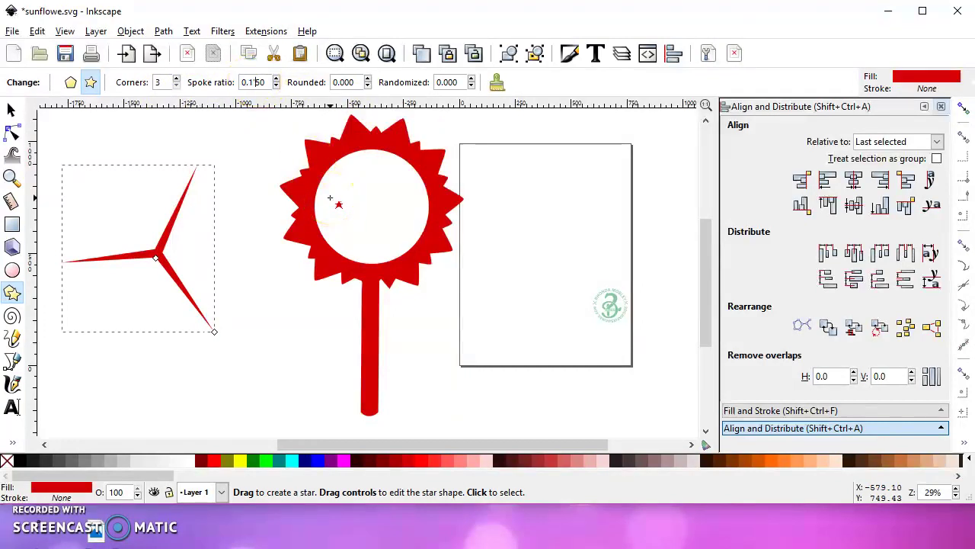
click(499, 84)
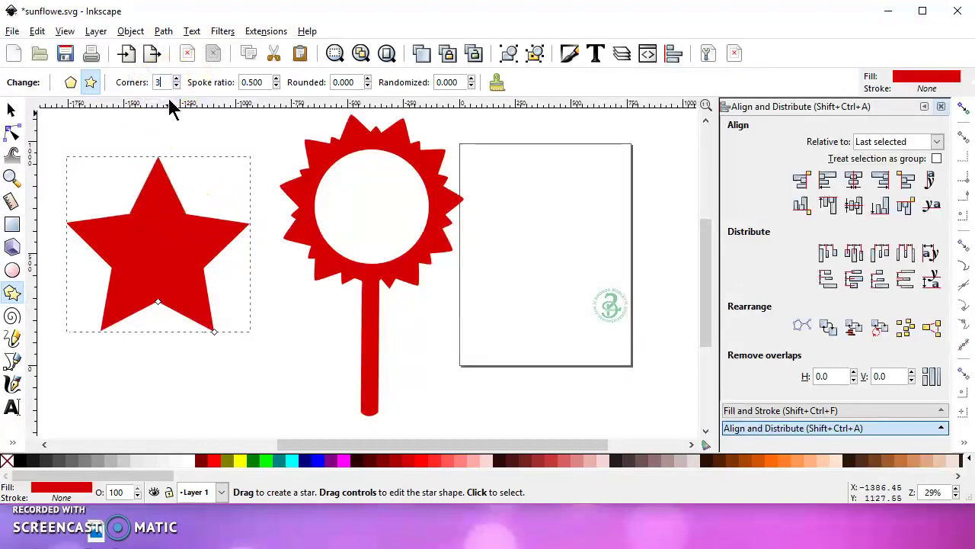
key(Return)
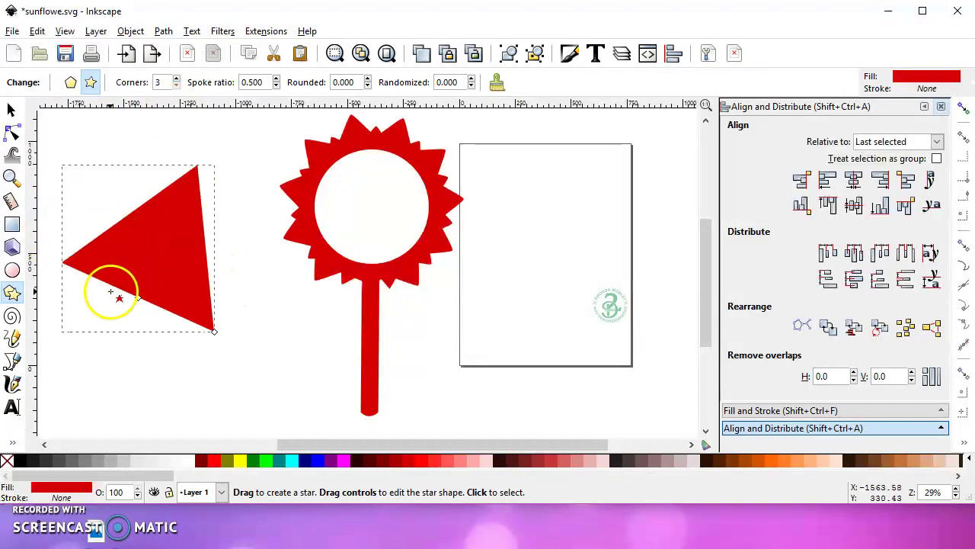
Move the triangle right and down, then rotate it to point downward
click(11, 110)
drag(160, 266, 221, 303)
click(221, 303)
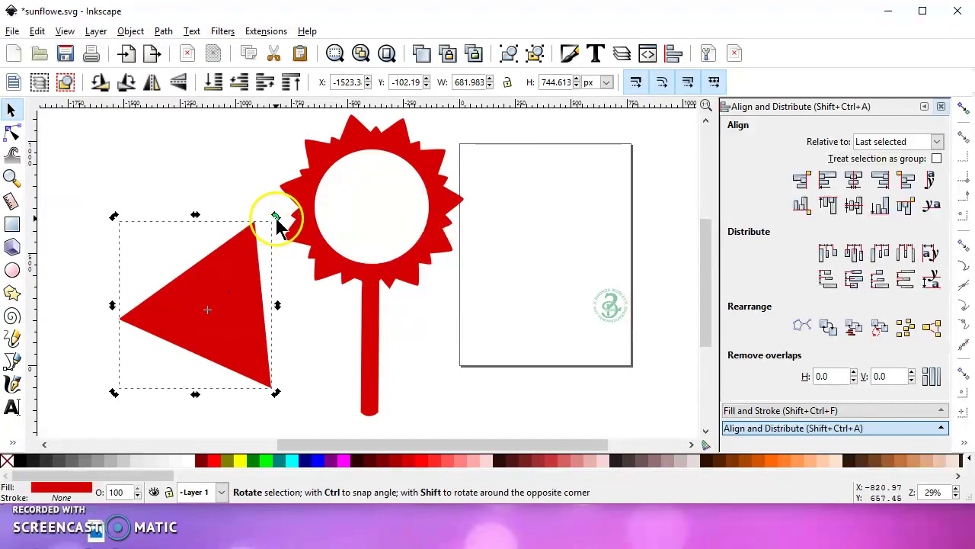
drag(277, 220, 314, 265)
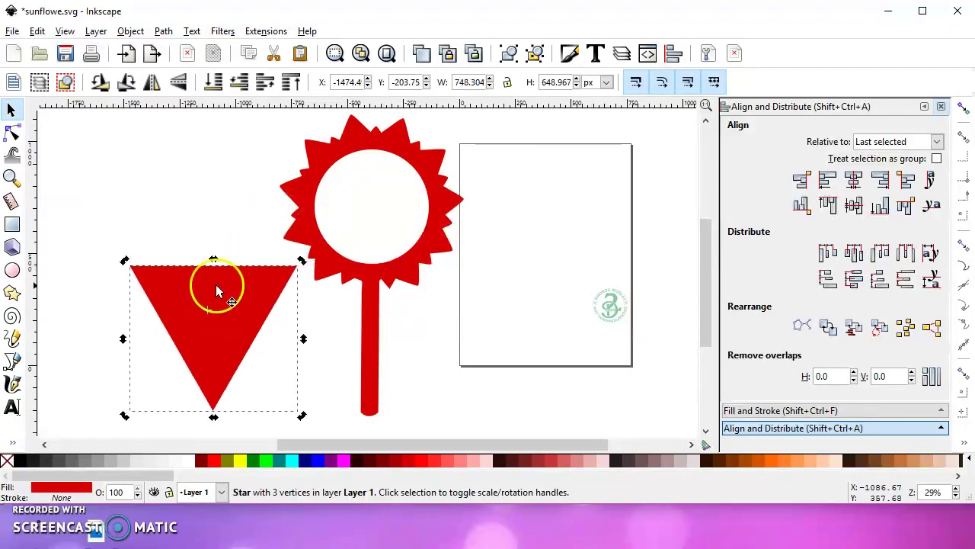
Shrink the triangle to about 61%, set it against the lower stem and fill it green
click(234, 333)
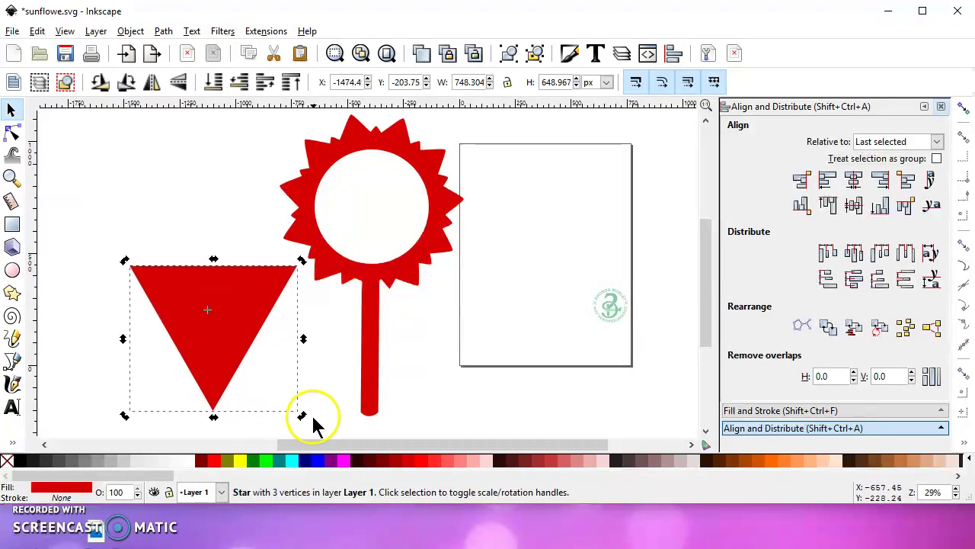
drag(302, 416, 261, 391)
drag(217, 349, 334, 374)
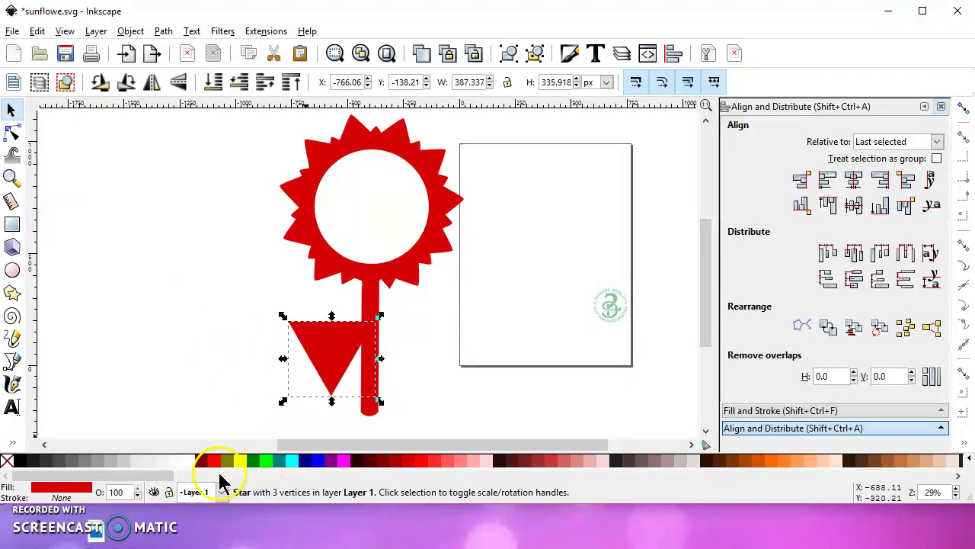
click(252, 460)
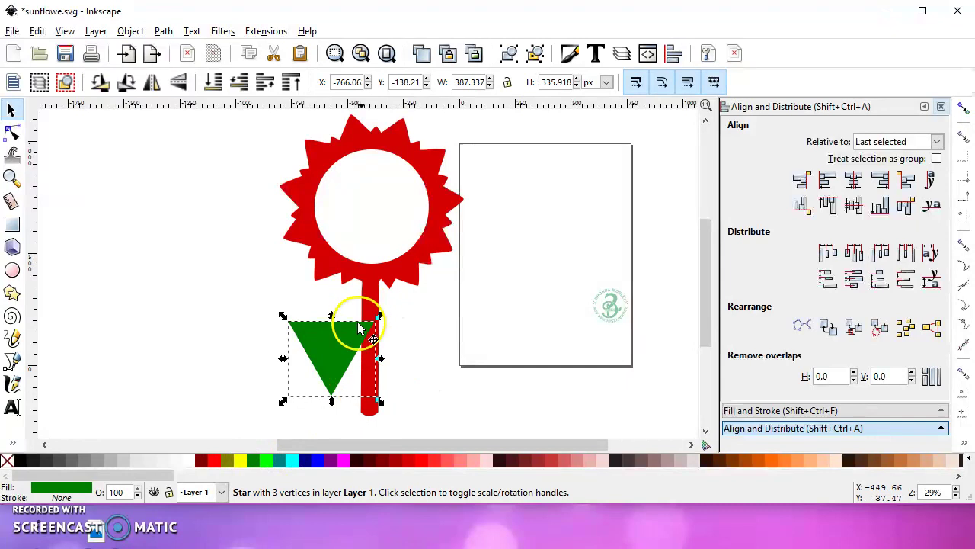
scroll(358, 396, up, 3)
scroll(355, 393, down, 1)
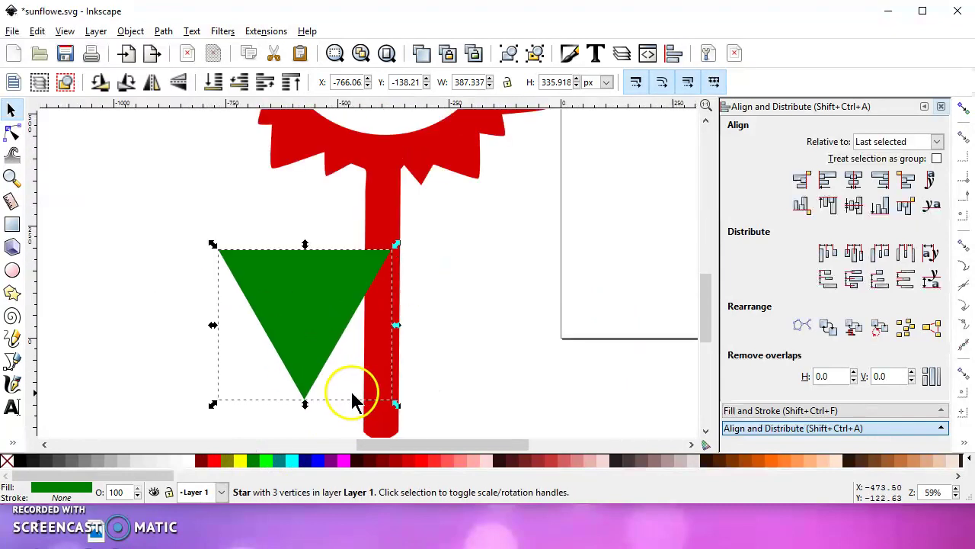
Convert the green triangle into an editable path for node editing
click(12, 134)
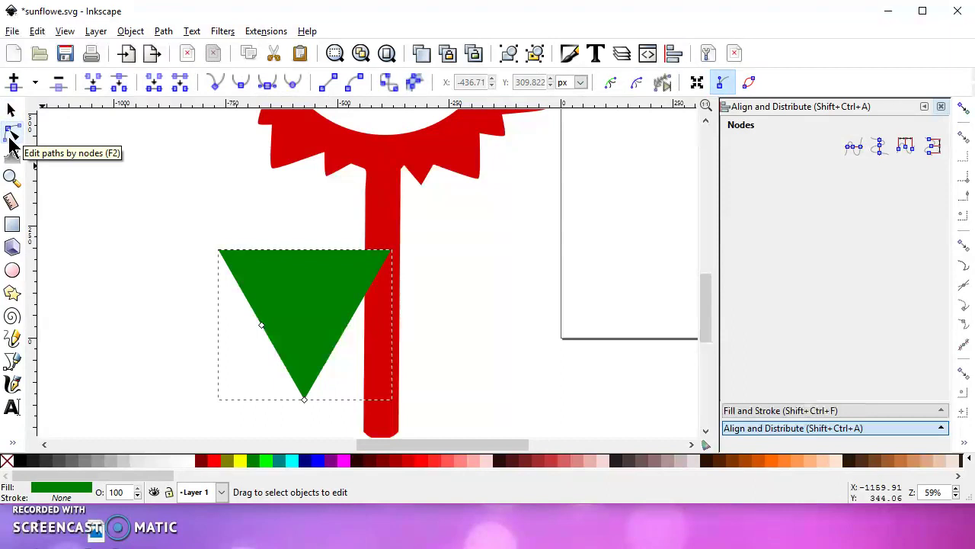
drag(305, 398, 355, 373)
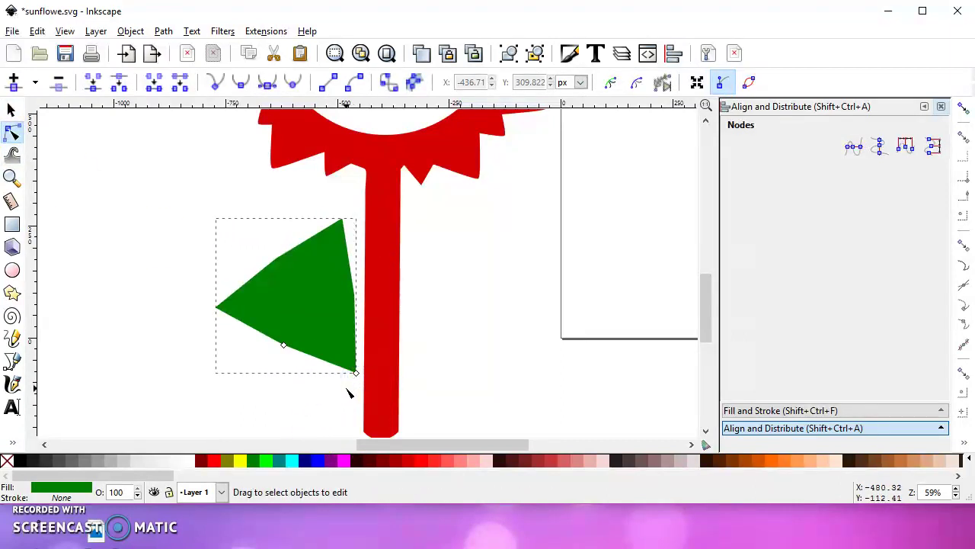
key(ctrl+z)
click(11, 111)
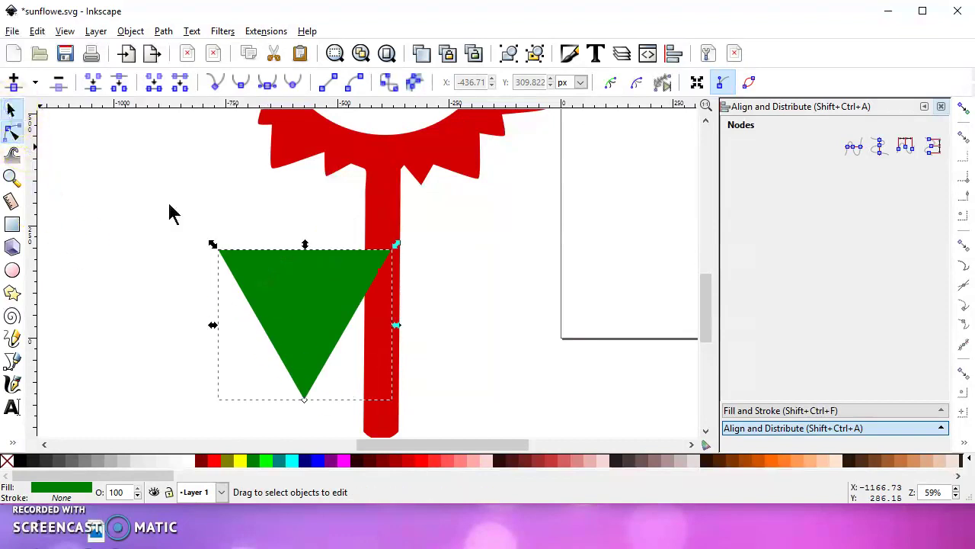
click(163, 30)
click(175, 47)
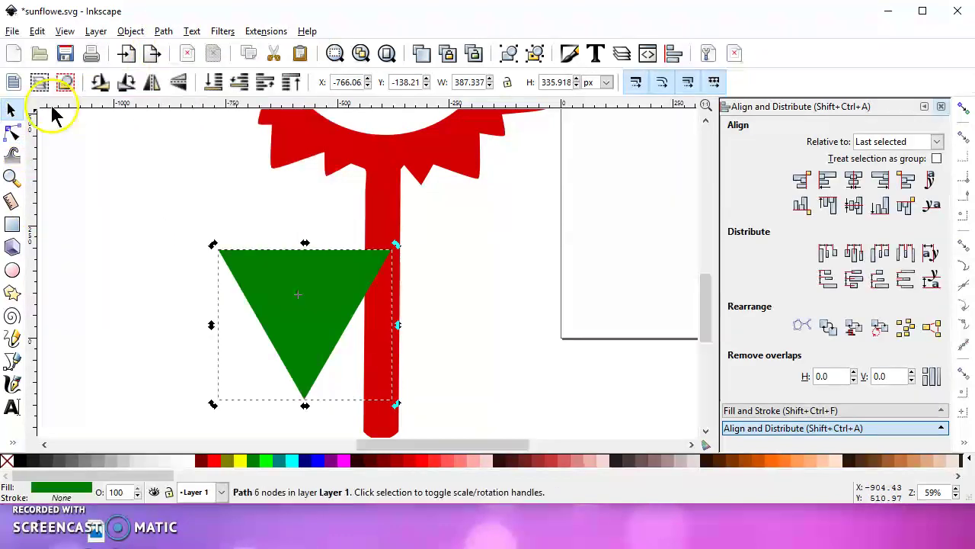
click(12, 133)
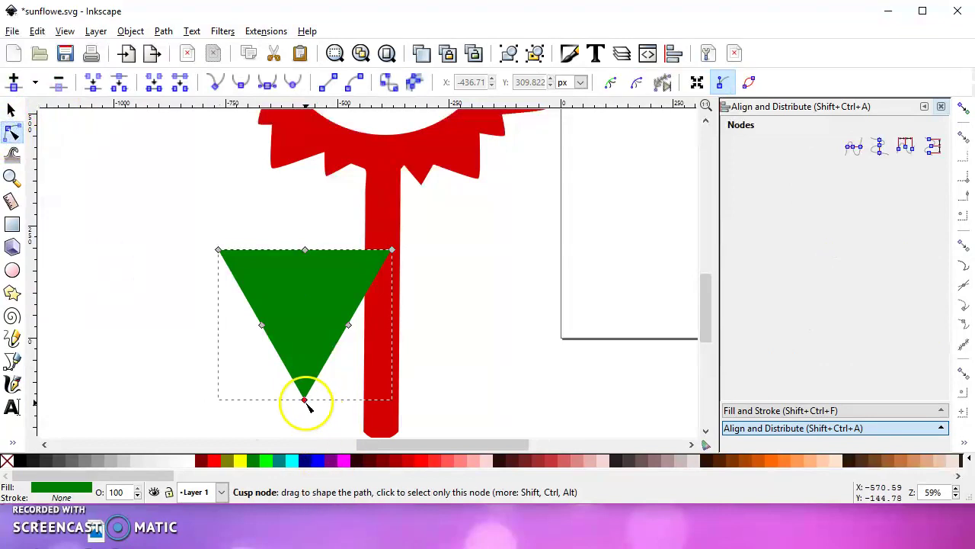
Drag the bottom, inner and top-right corners in so the shape tapers onto the stem
drag(304, 398, 387, 356)
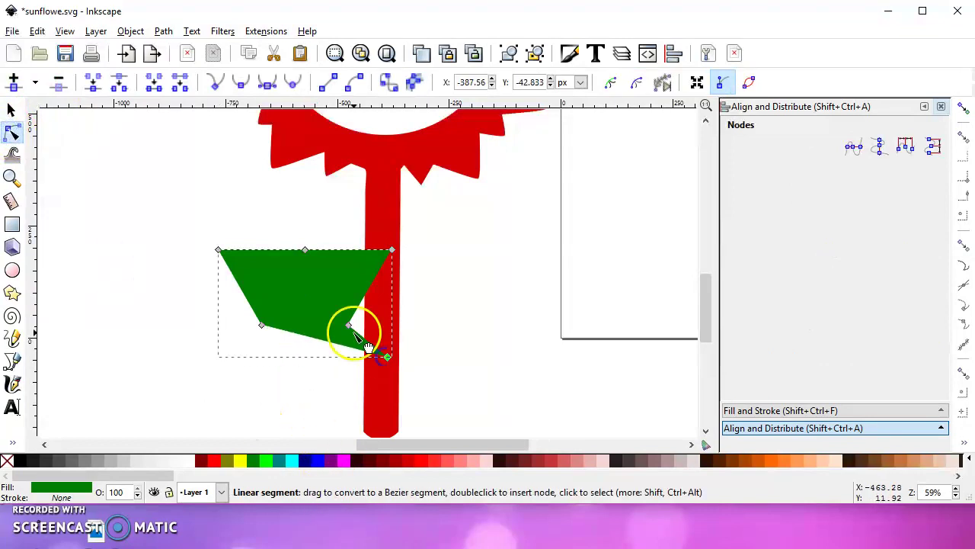
drag(348, 326, 382, 315)
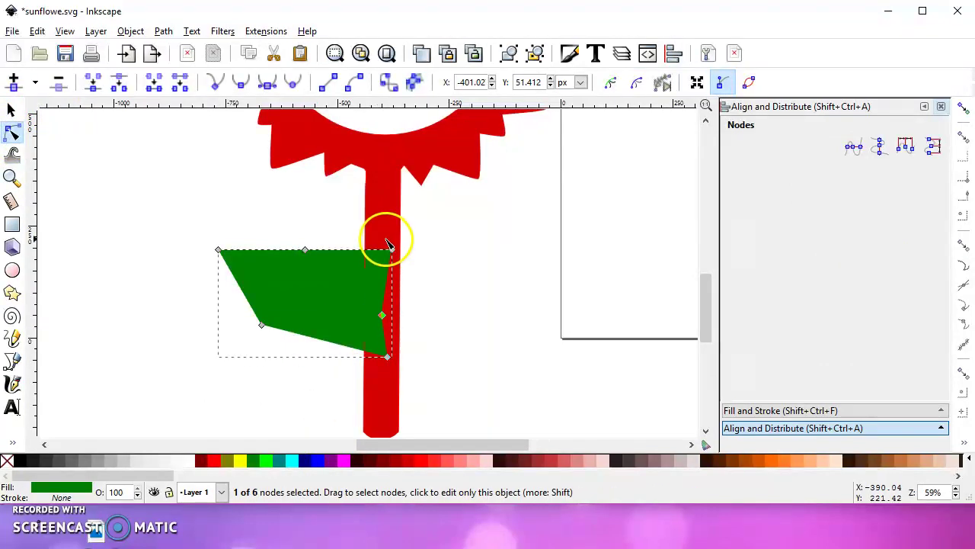
drag(387, 243, 391, 250)
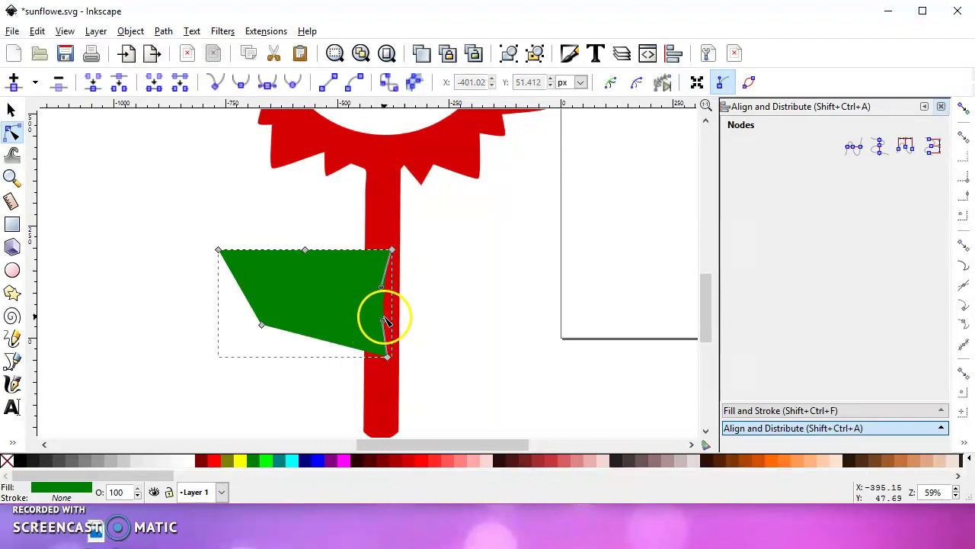
drag(390, 249, 382, 309)
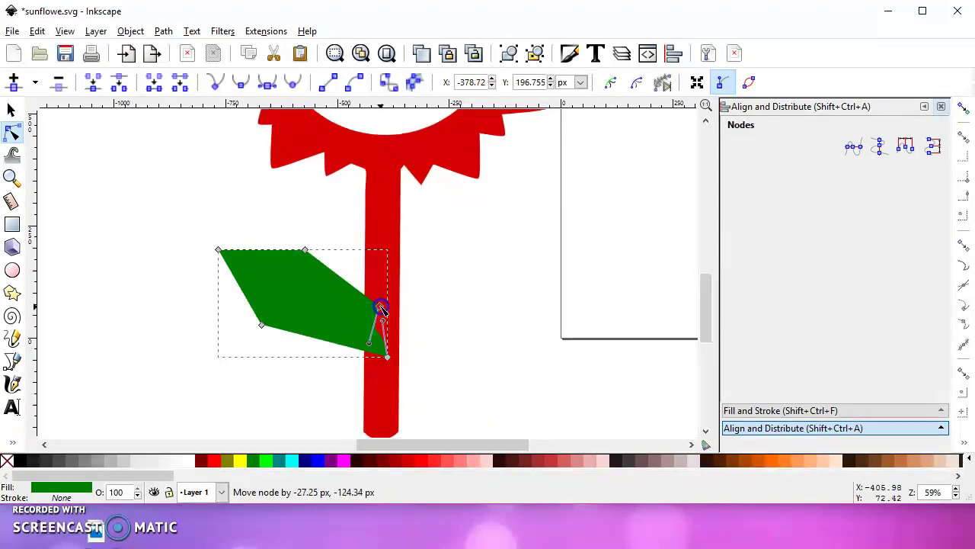
drag(385, 356, 377, 326)
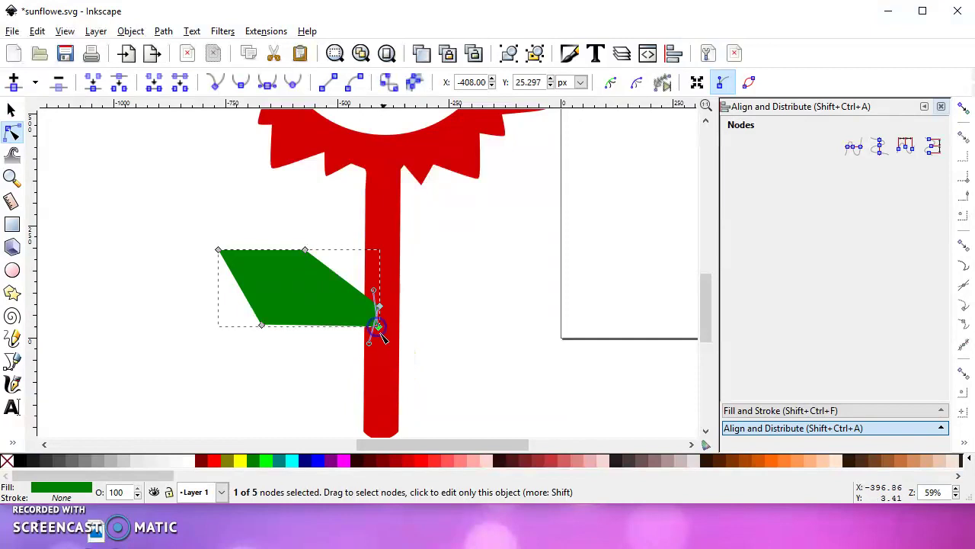
click(261, 325)
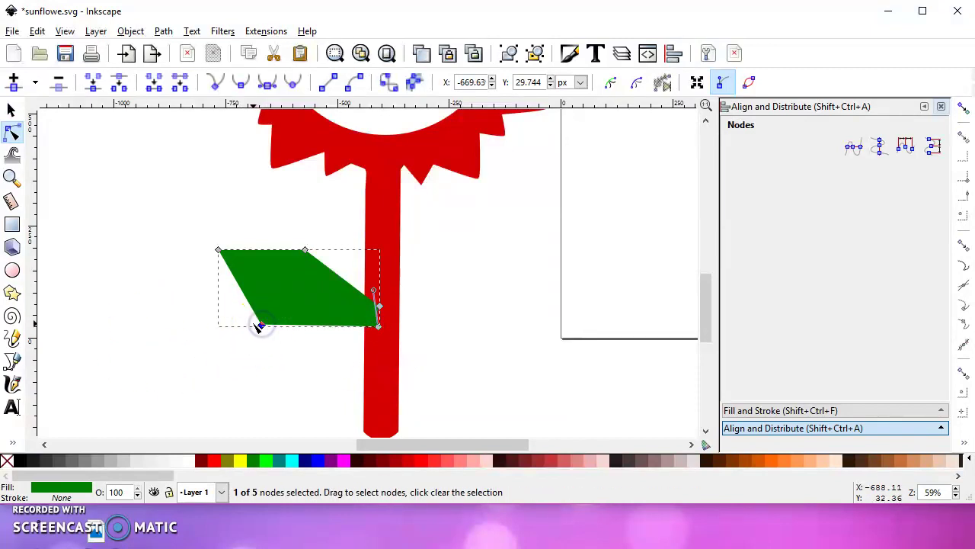
Make the bottom-left and top nodes smooth, then nudge the left tip and shift the top curve rightward
click(242, 84)
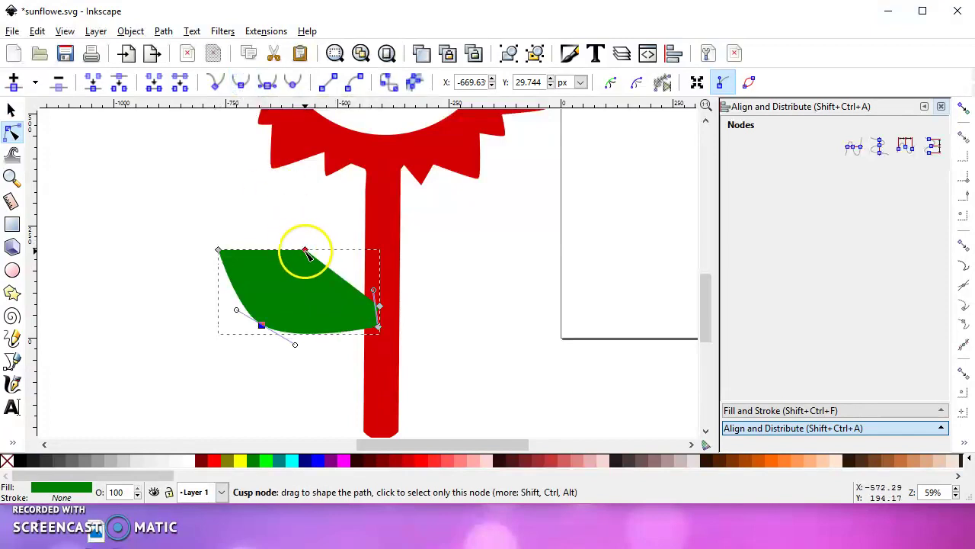
click(305, 252)
click(242, 84)
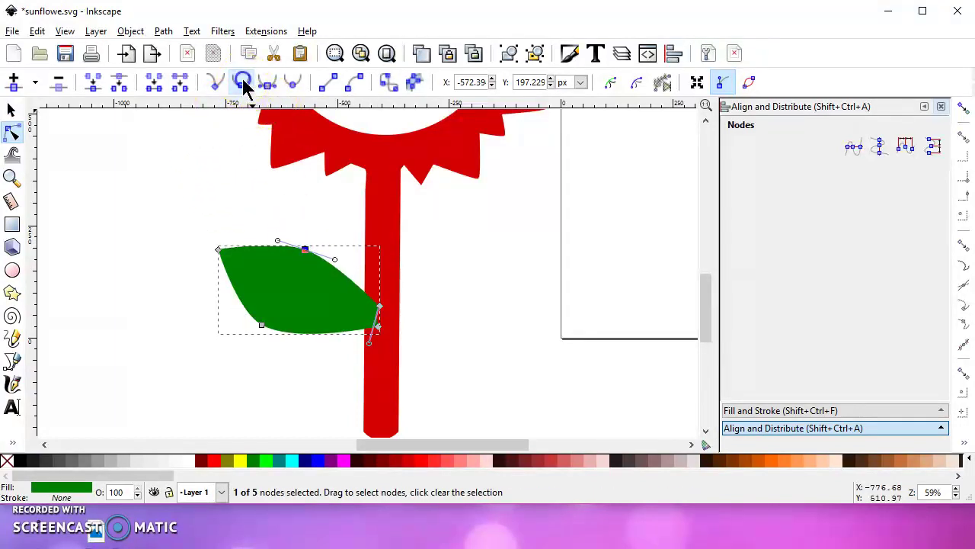
drag(219, 249, 217, 249)
drag(305, 250, 382, 275)
Bend the leaf's lower edge into a gentle wave and raise its lower node to slim it
click(259, 333)
click(262, 326)
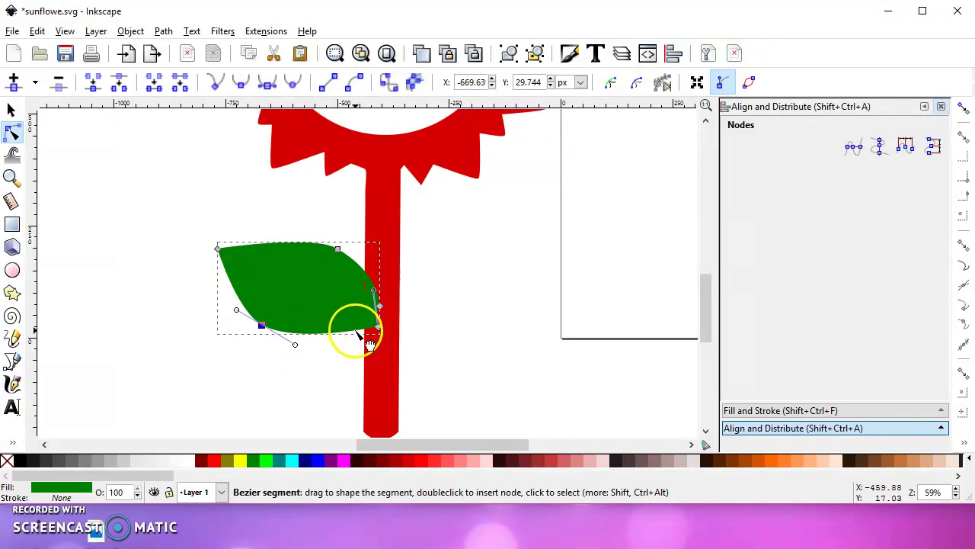
drag(369, 344, 343, 313)
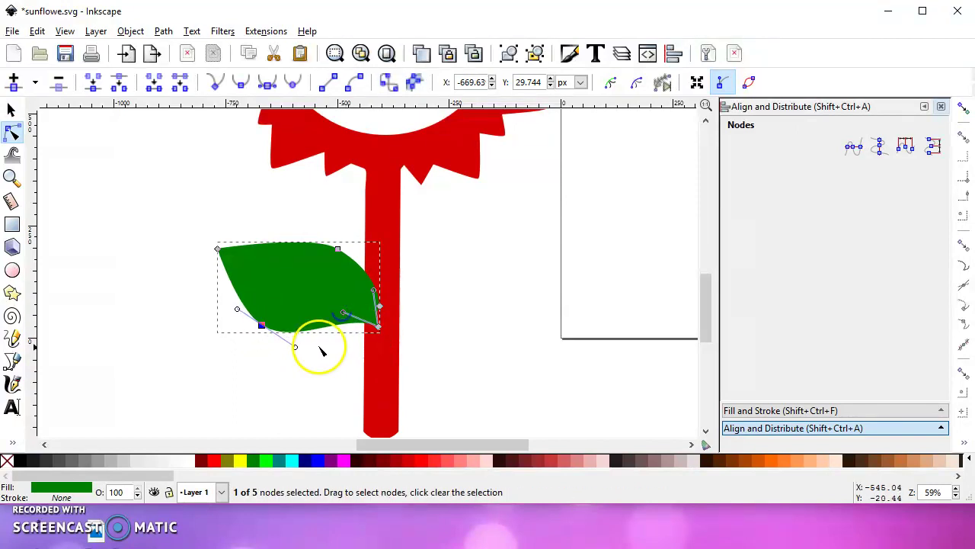
drag(261, 325, 257, 312)
click(304, 328)
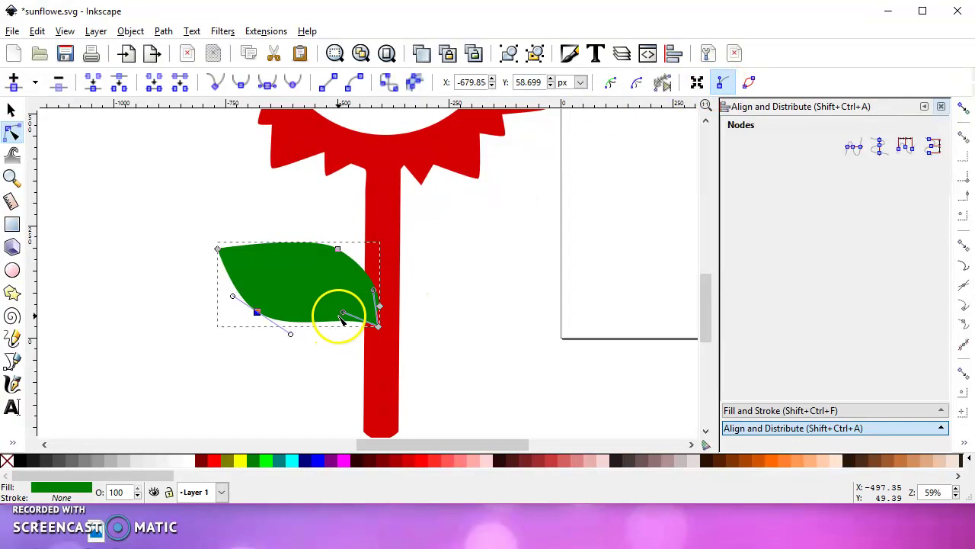
mouse_move(345, 314)
mouse_down()
mouse_move(333, 289)
mouse_move(340, 298)
mouse_up()
drag(257, 312, 269, 301)
Flip a copy of the leaf horizontally and move it to the stem's right side
ctrl+scroll(195, 307, down, 1)
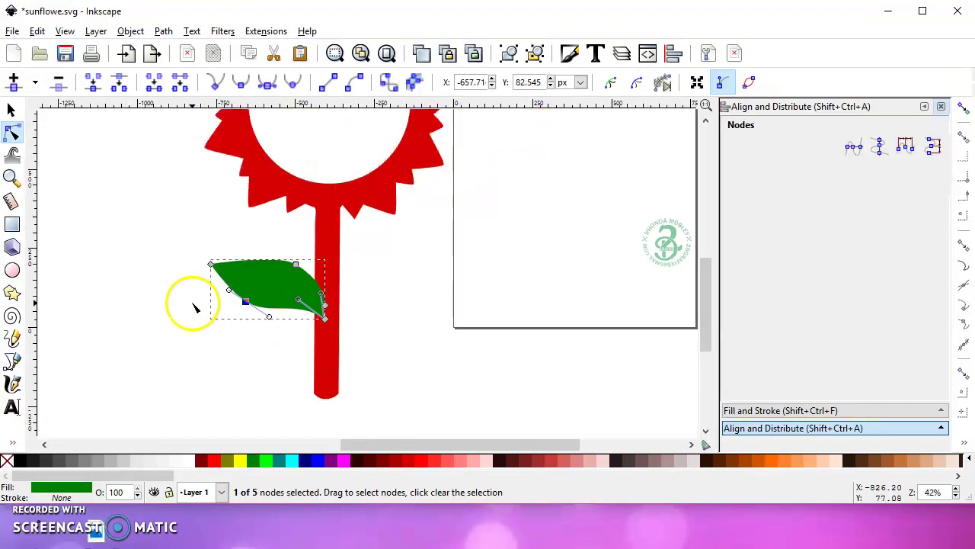
ctrl+scroll(195, 307, down, 1)
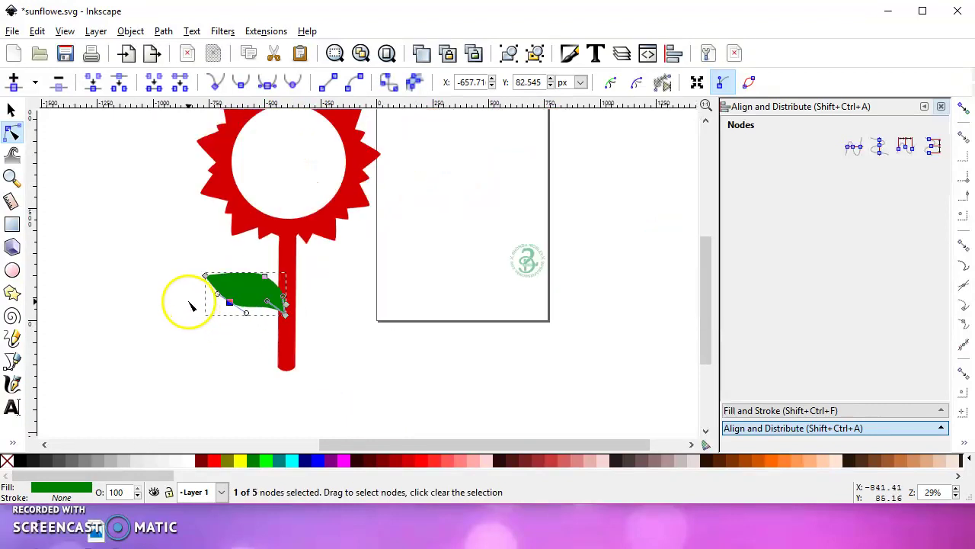
click(131, 306)
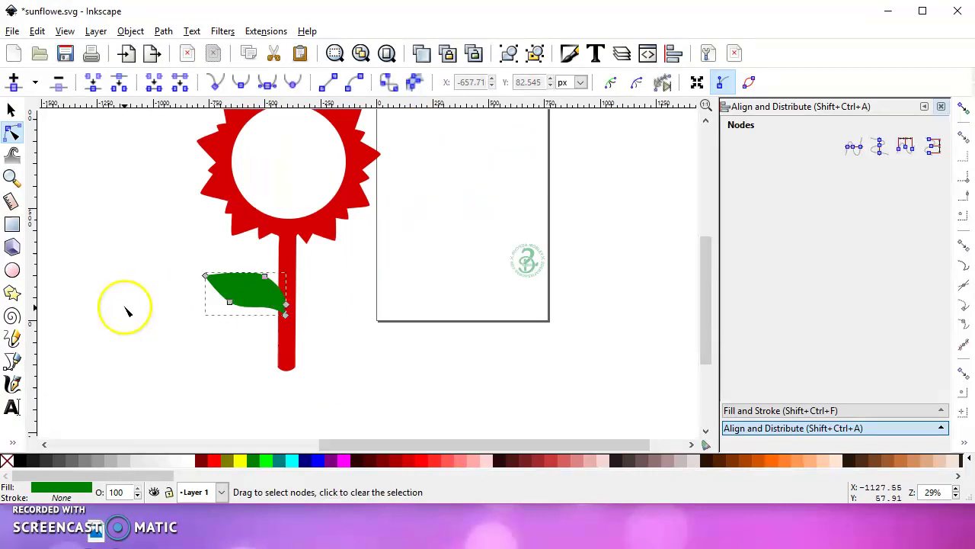
click(11, 110)
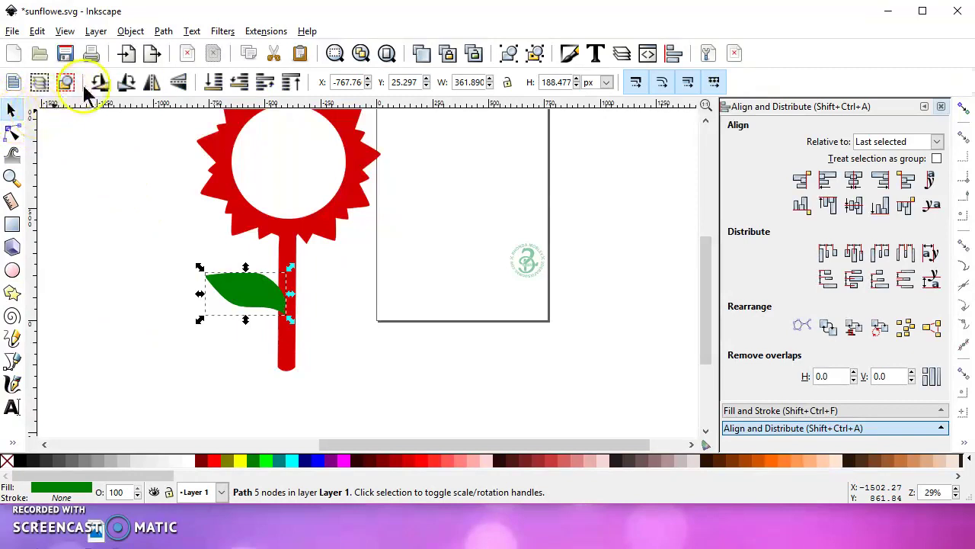
click(154, 87)
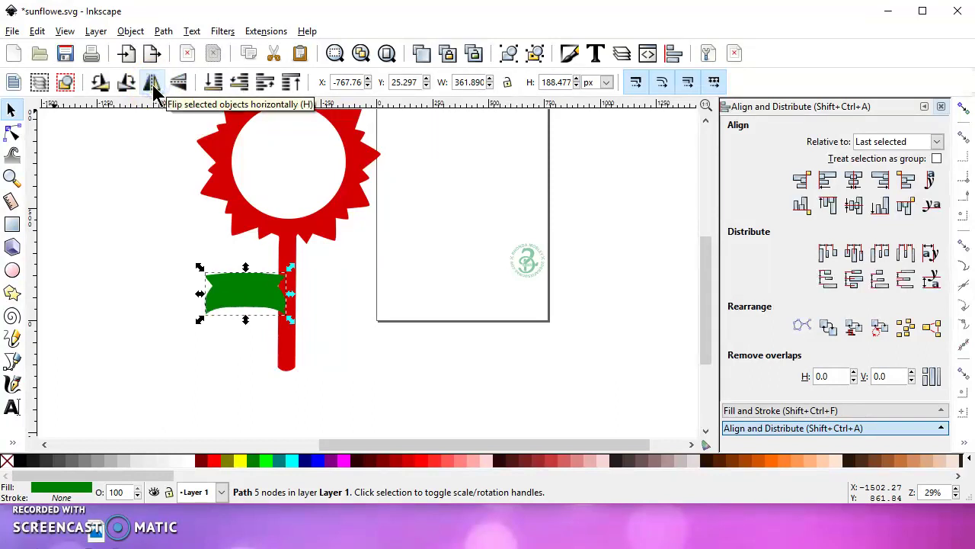
click(262, 289)
drag(242, 294, 332, 294)
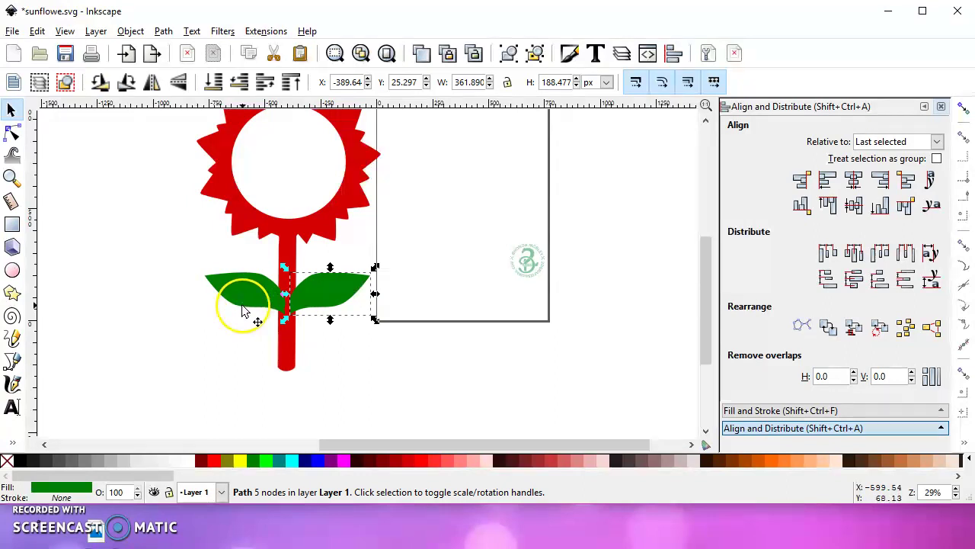
Pull the right leaf's tip and re-curve its top and bottom edges to match the left leaf
click(12, 133)
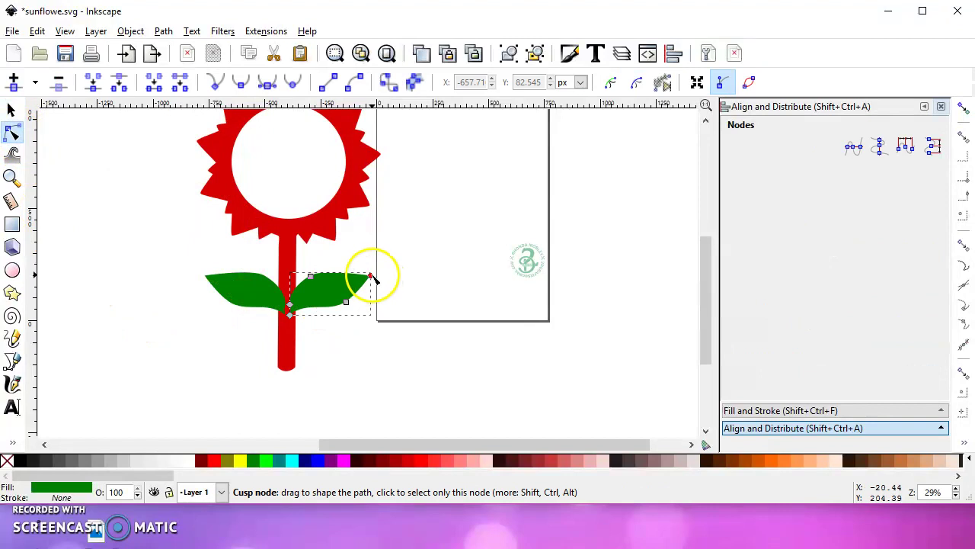
drag(370, 276, 391, 294)
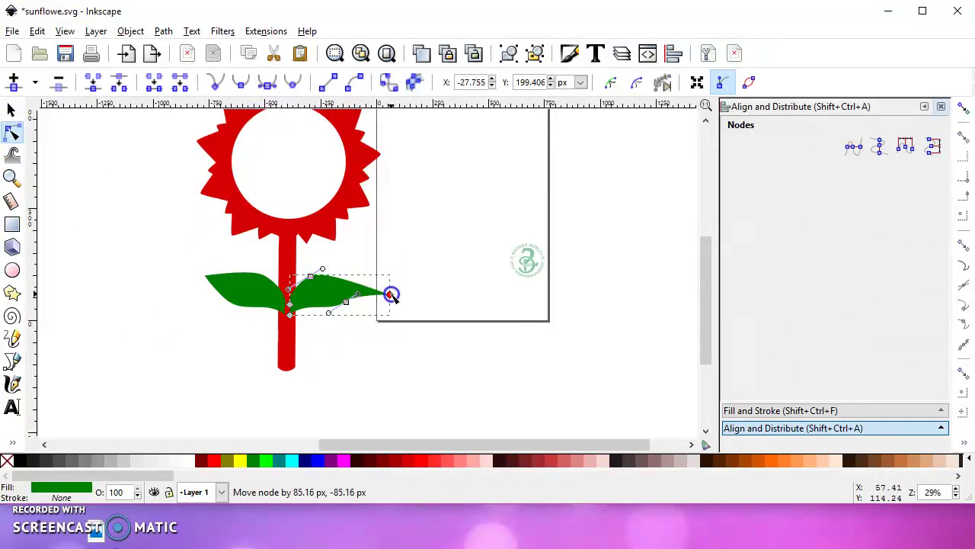
drag(324, 267, 350, 251)
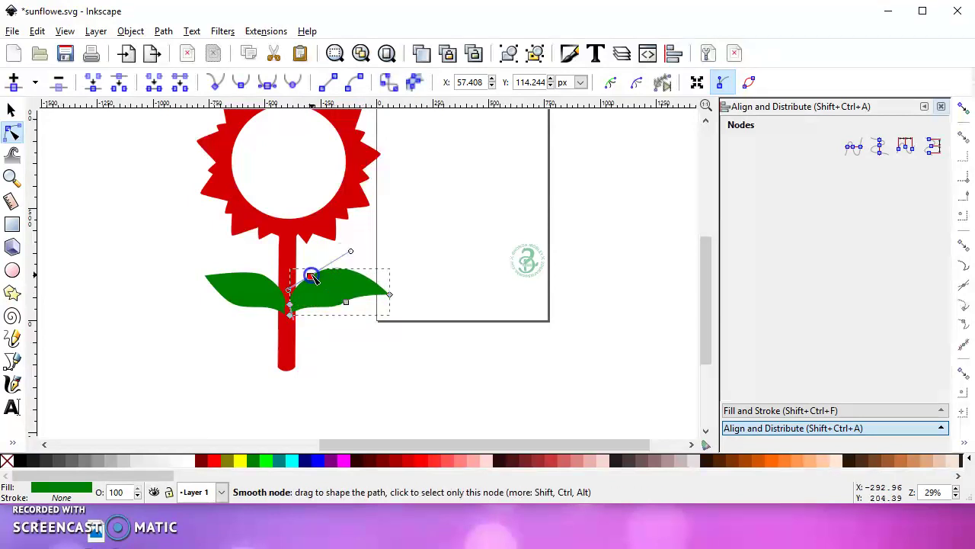
drag(312, 277, 376, 263)
click(374, 246)
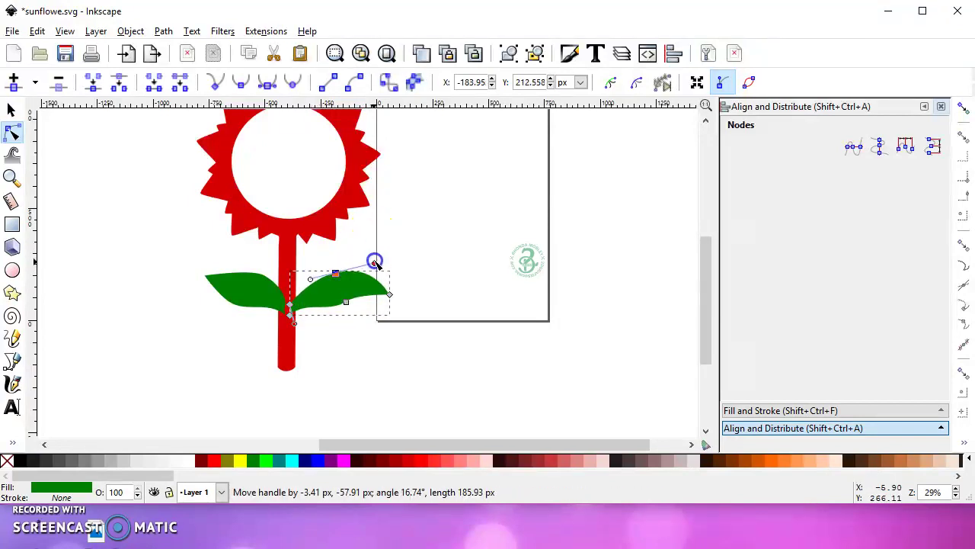
click(346, 302)
drag(312, 321, 315, 331)
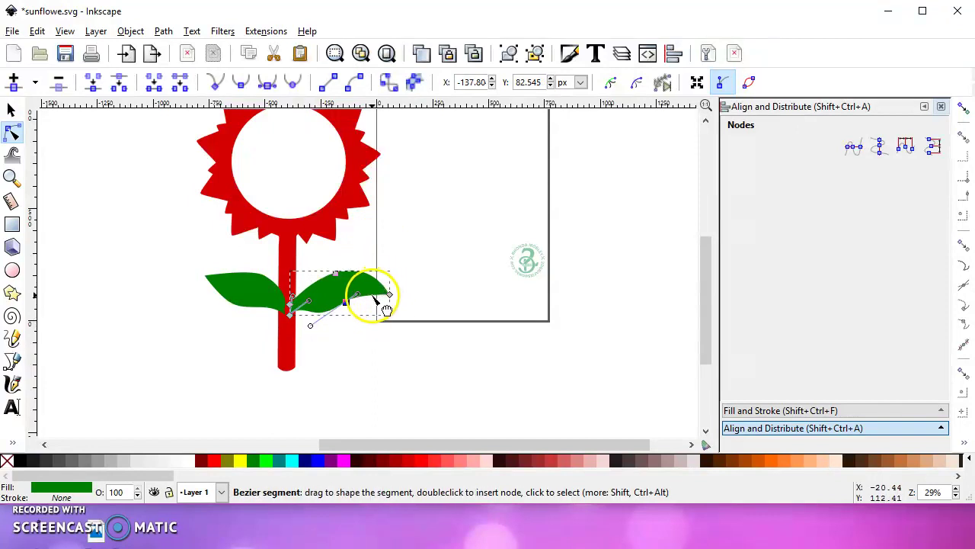
drag(388, 297, 388, 287)
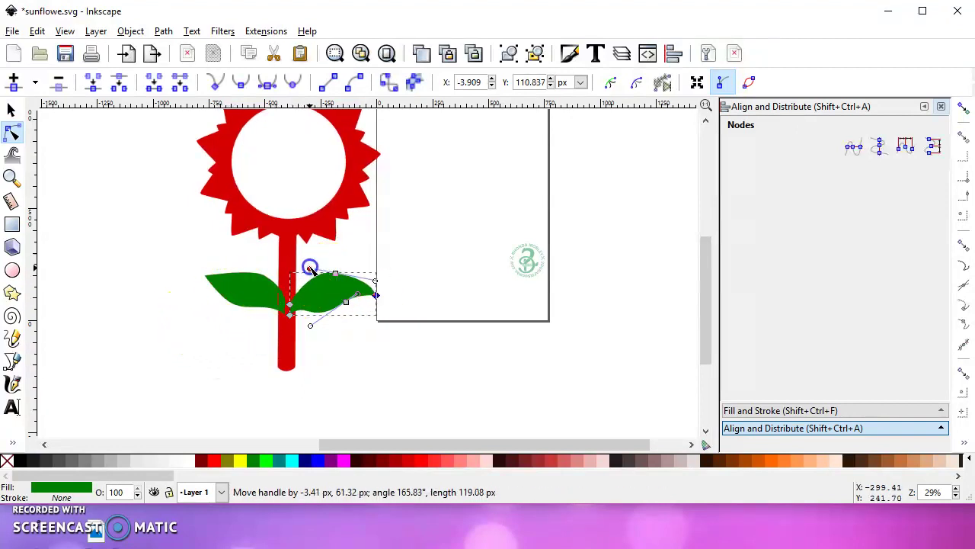
drag(308, 266, 308, 267)
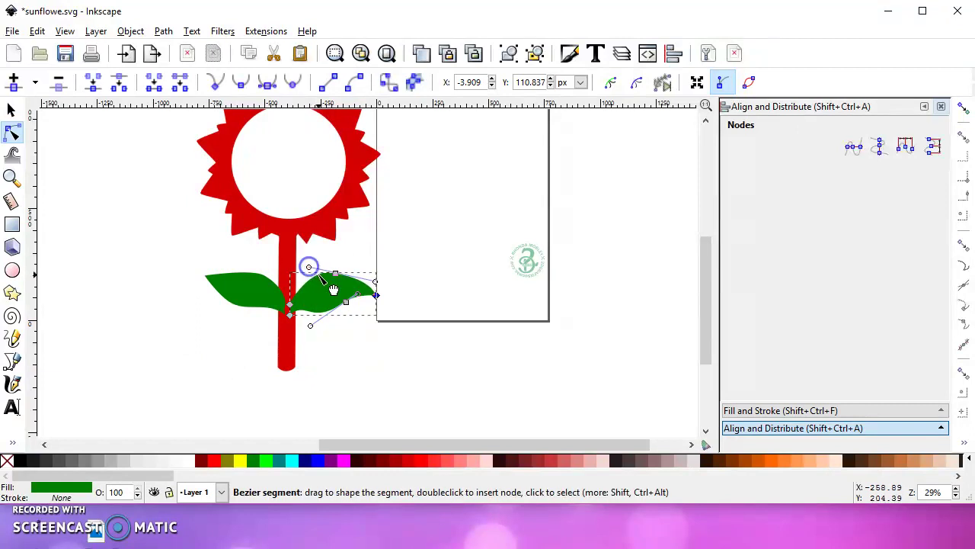
click(11, 109)
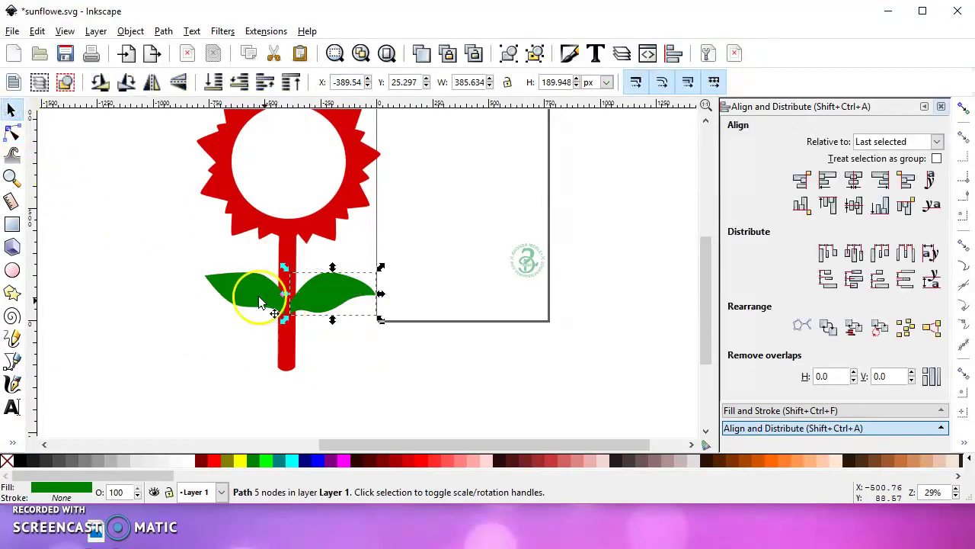
Rubber-band select the red flower with stem and both green leaves
scroll(219, 263, down, 2)
drag(168, 152, 331, 374)
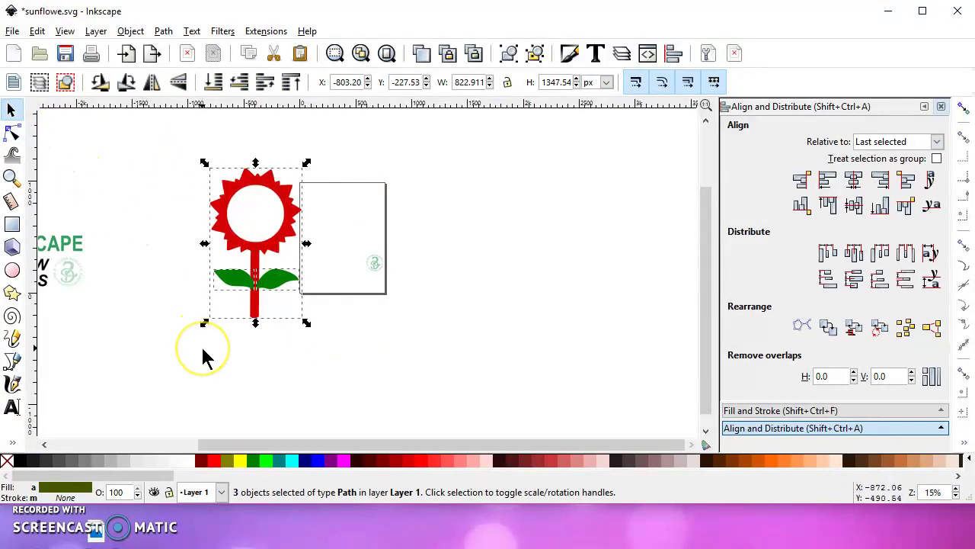
click(258, 257)
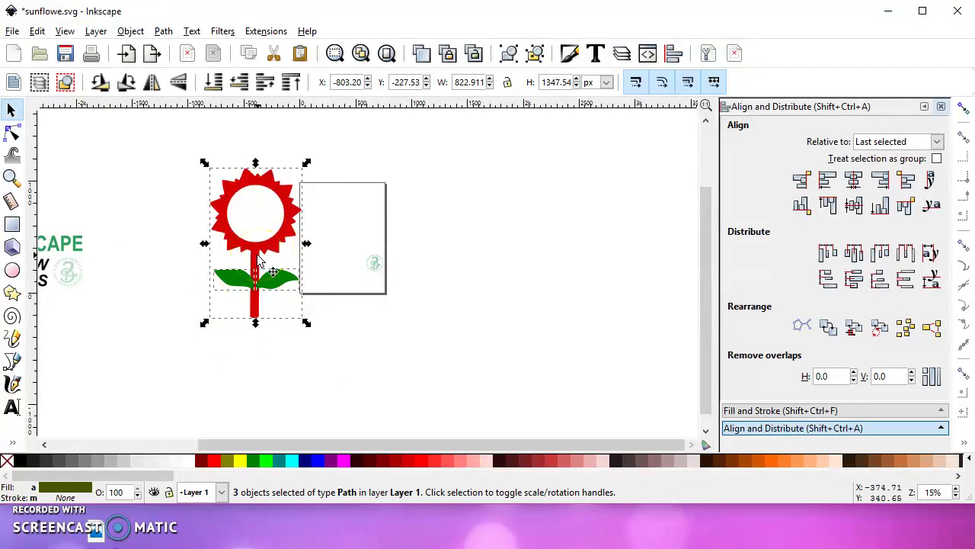
click(268, 249)
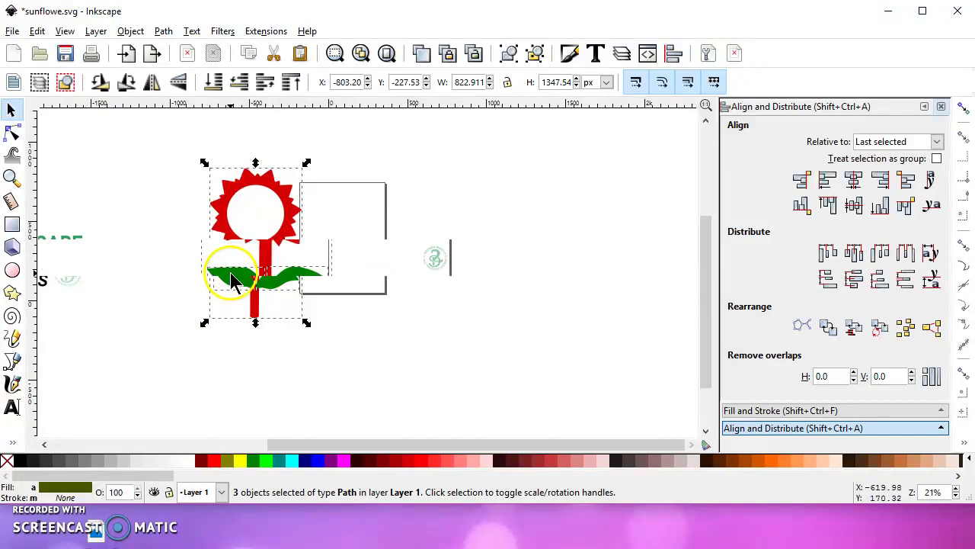
scroll(230, 274, up, 3)
scroll(230, 274, down, 2)
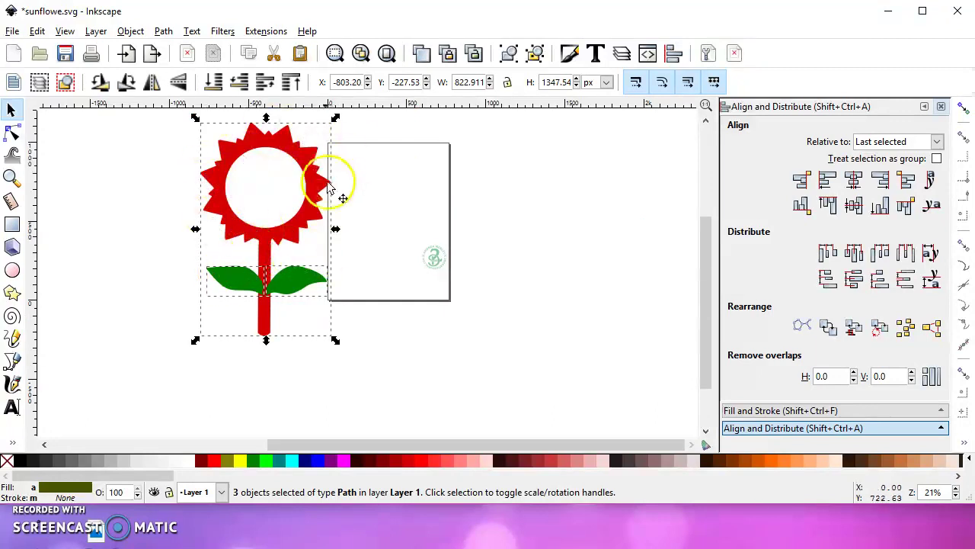
Fill the red petals-and-stem shape with yellow from the palette
click(389, 307)
click(303, 214)
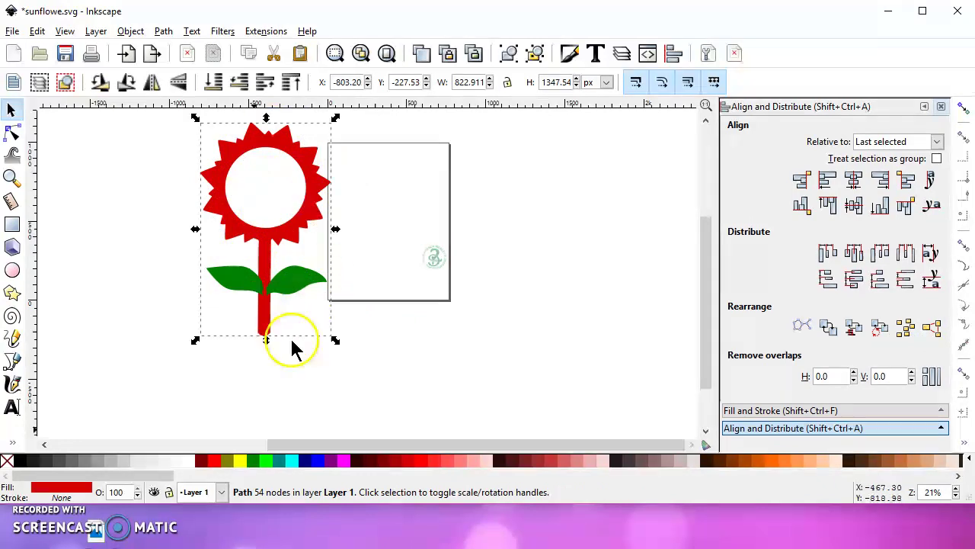
click(239, 460)
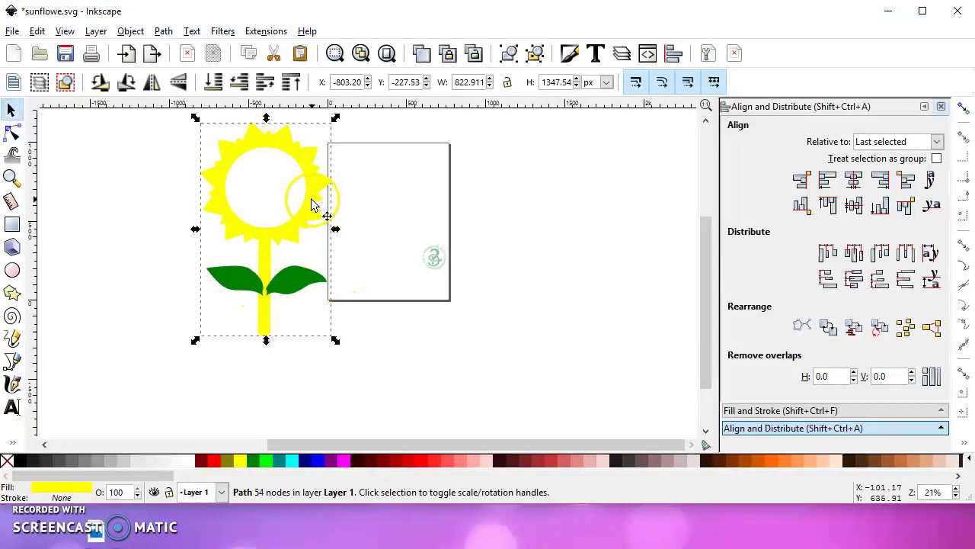
click(310, 160)
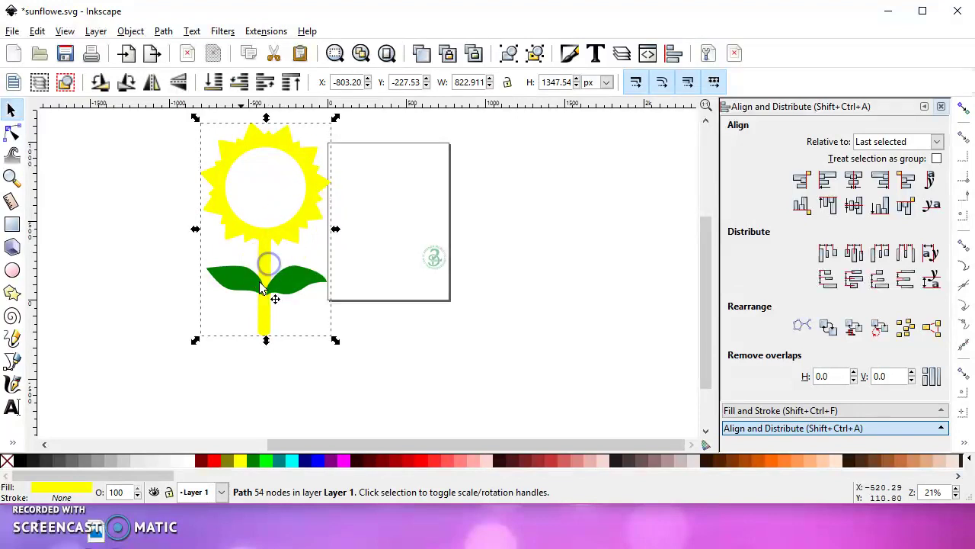
click(227, 280)
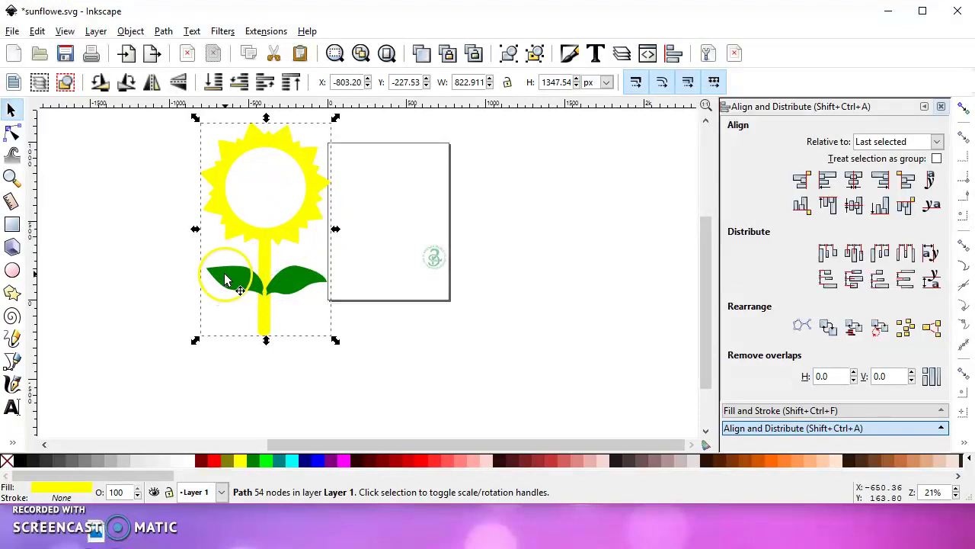
Select both green leaves and combine them with Path > Union
click(355, 355)
drag(345, 310, 185, 246)
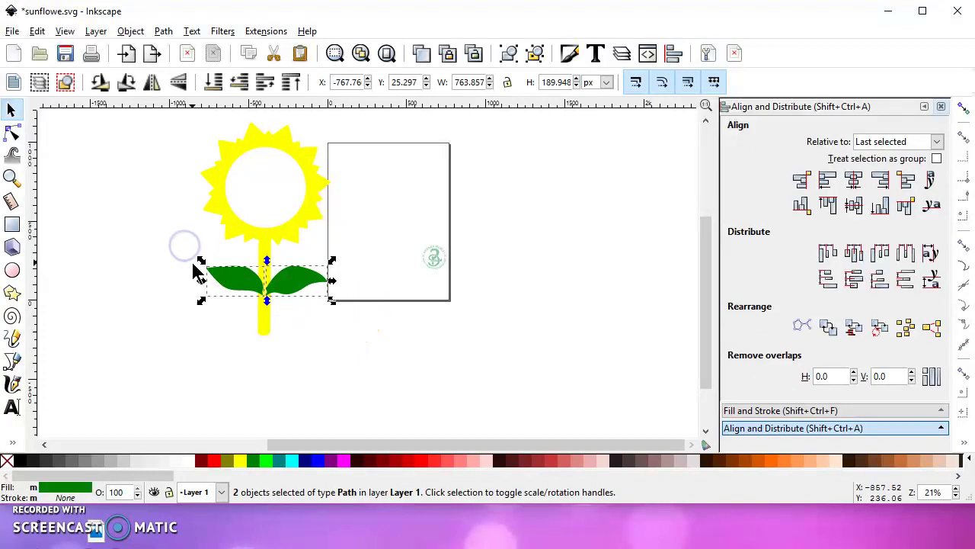
click(163, 31)
click(175, 123)
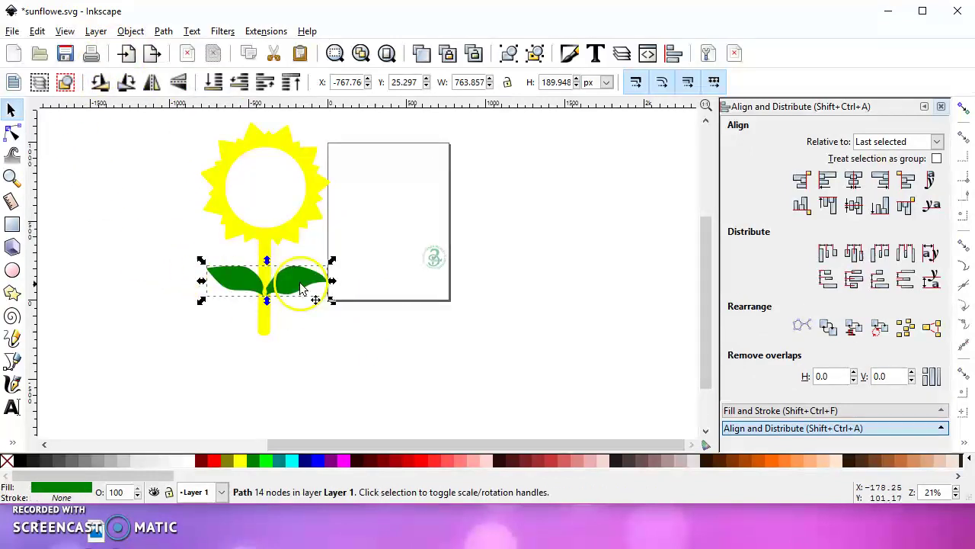
Scale the whole sunflower down to 200.975 × 329.102 px and move it near the page's top
drag(301, 288, 425, 344)
key(ctrl+z)
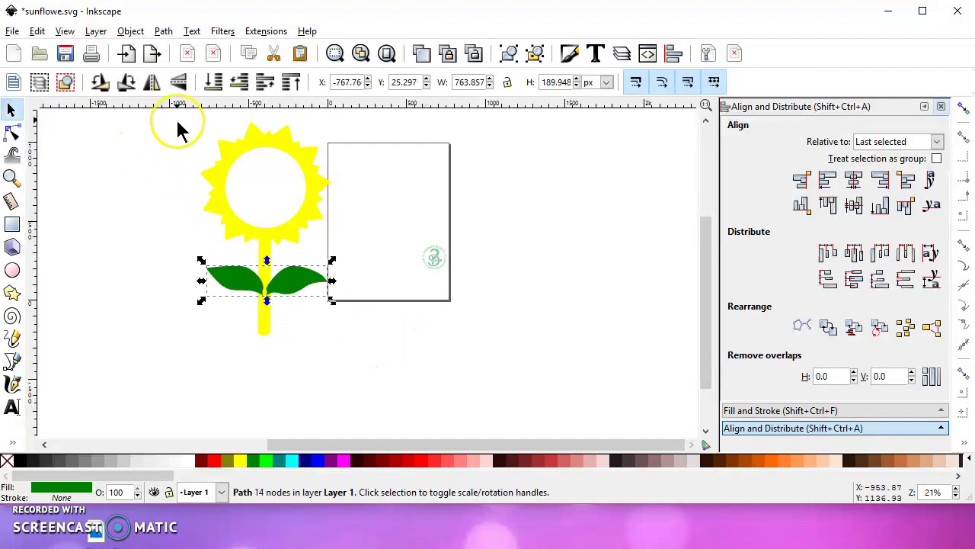
drag(152, 118, 379, 393)
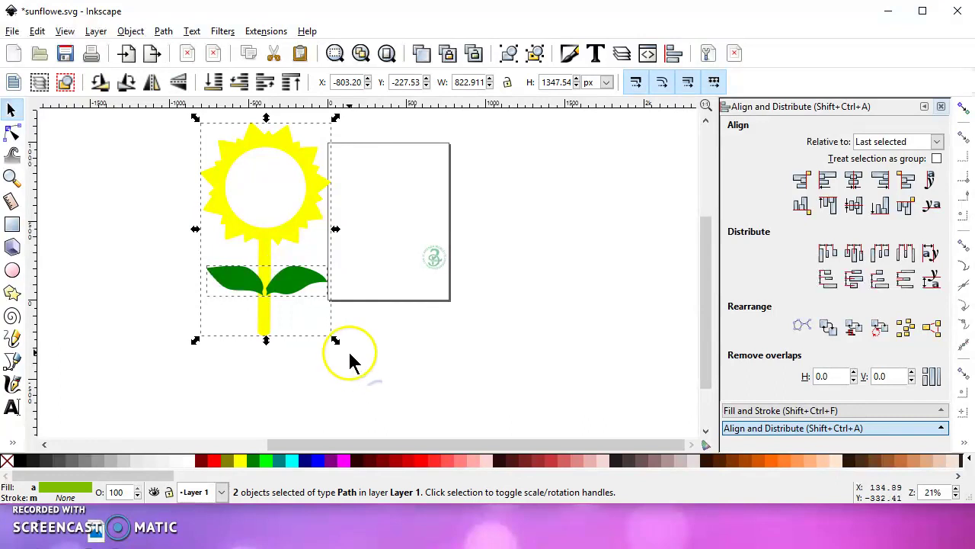
drag(336, 343, 297, 279)
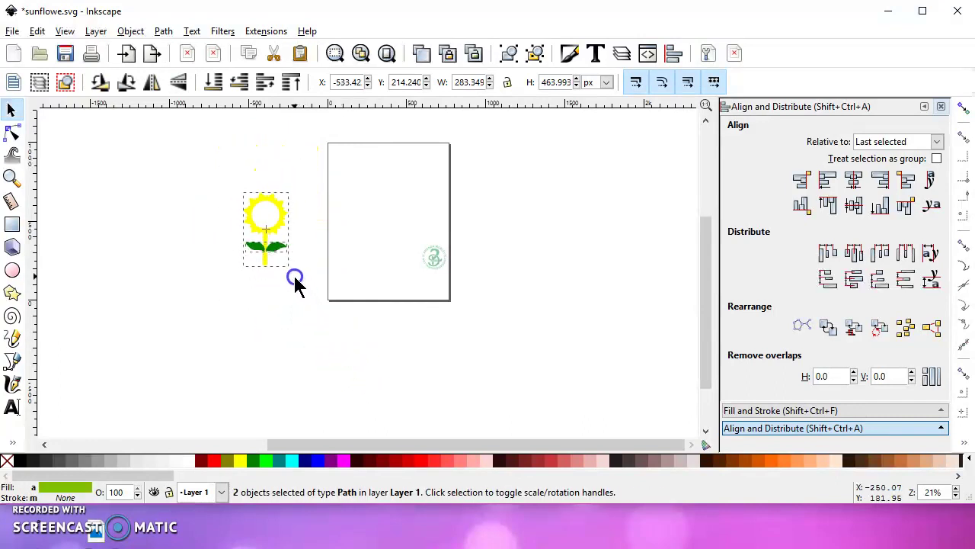
drag(277, 234, 405, 191)
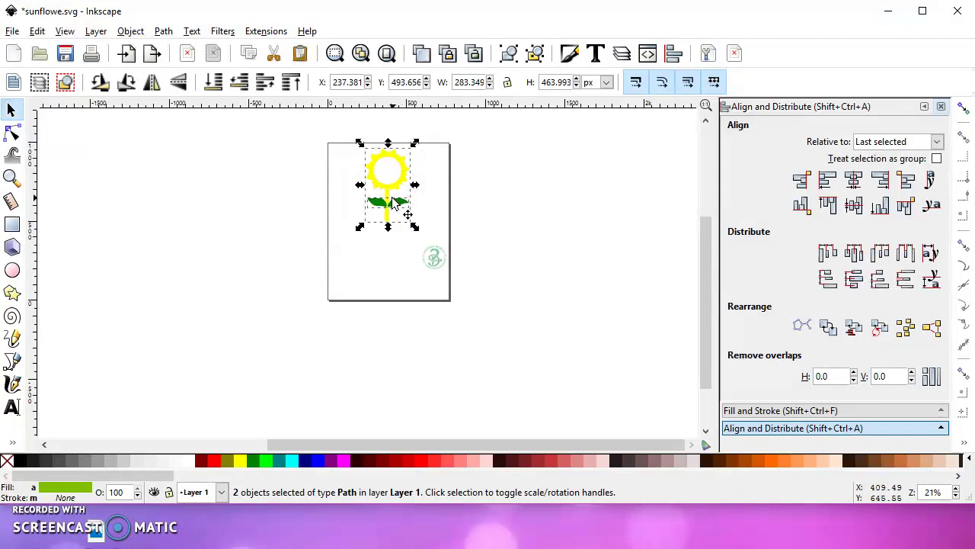
scroll(393, 204, up, 2)
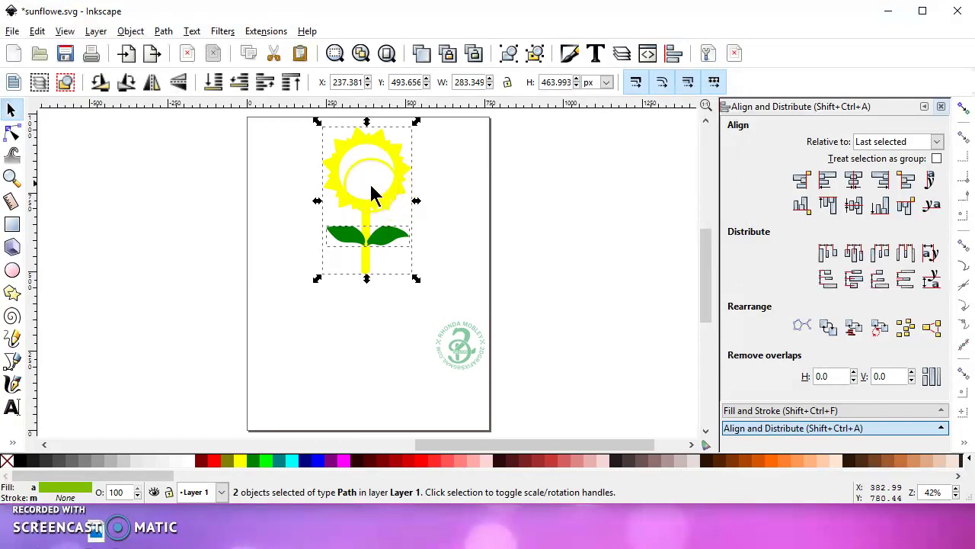
click(418, 280)
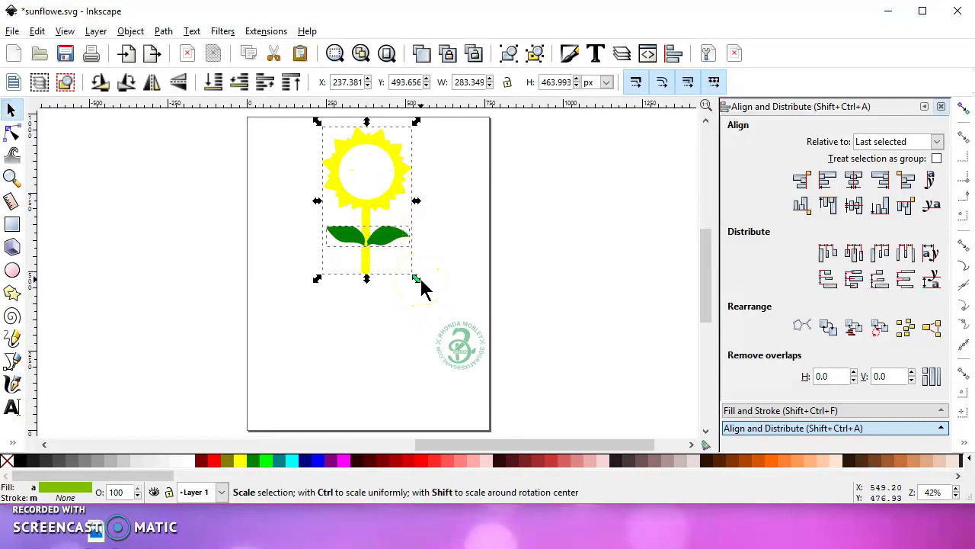
drag(416, 278, 387, 209)
click(448, 277)
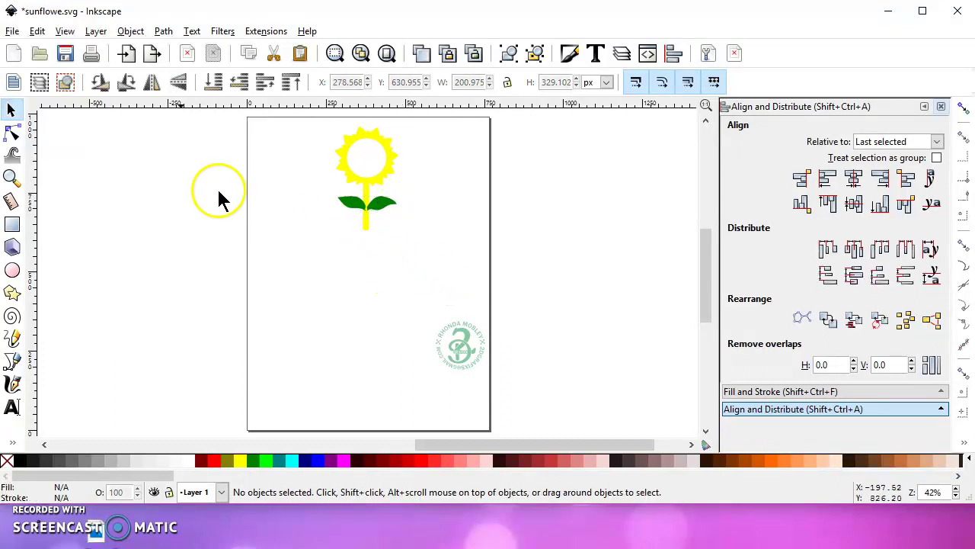
Save the drawing, then save it as Plain SVG over sunflowe.svg on the Desktop
click(13, 30)
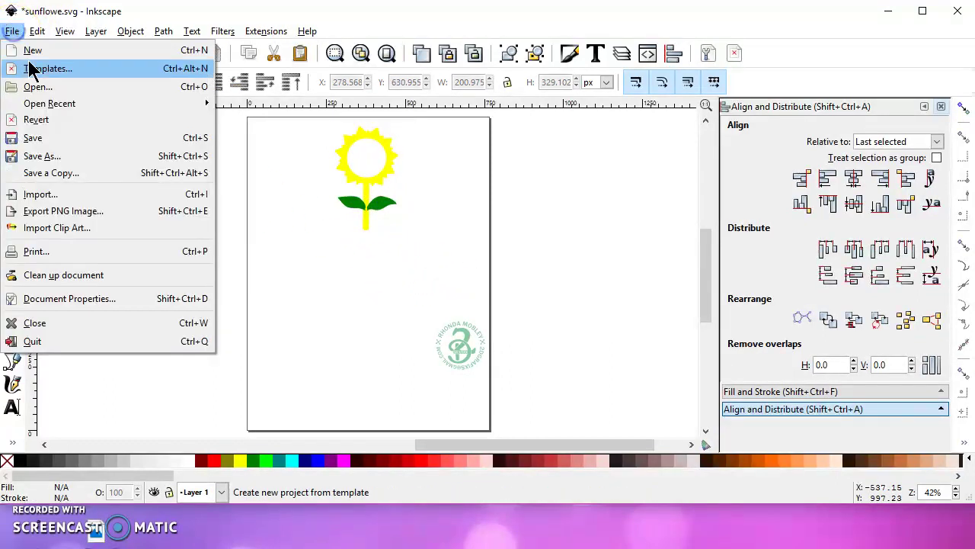
click(40, 137)
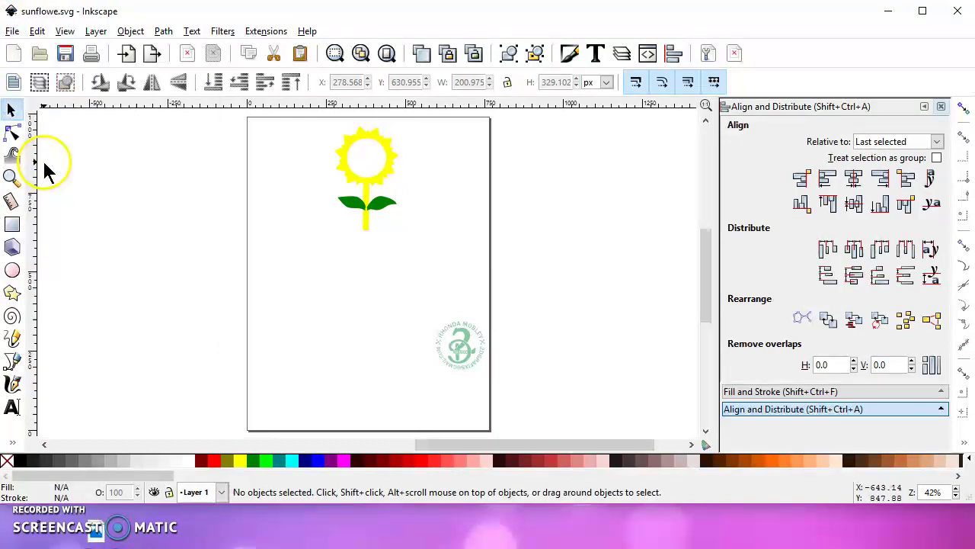
click(13, 32)
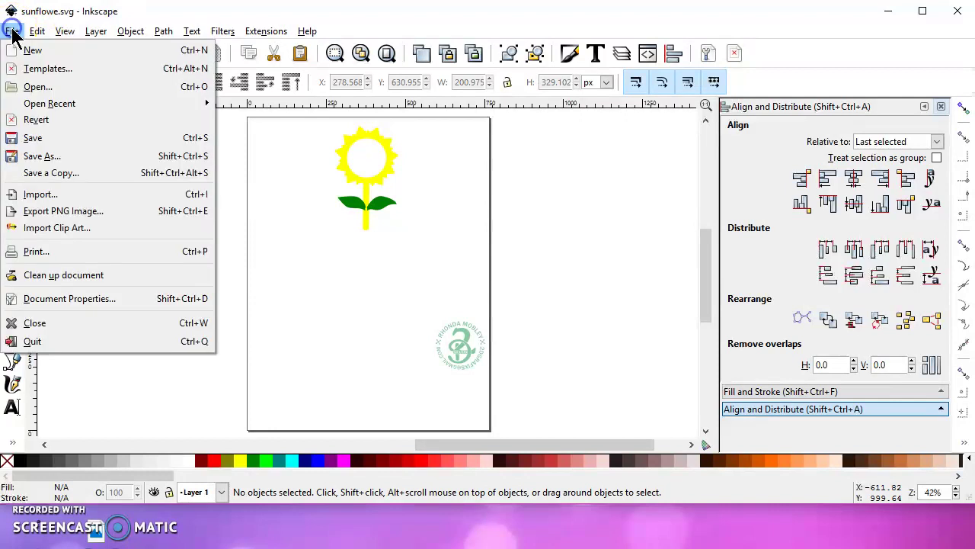
click(67, 157)
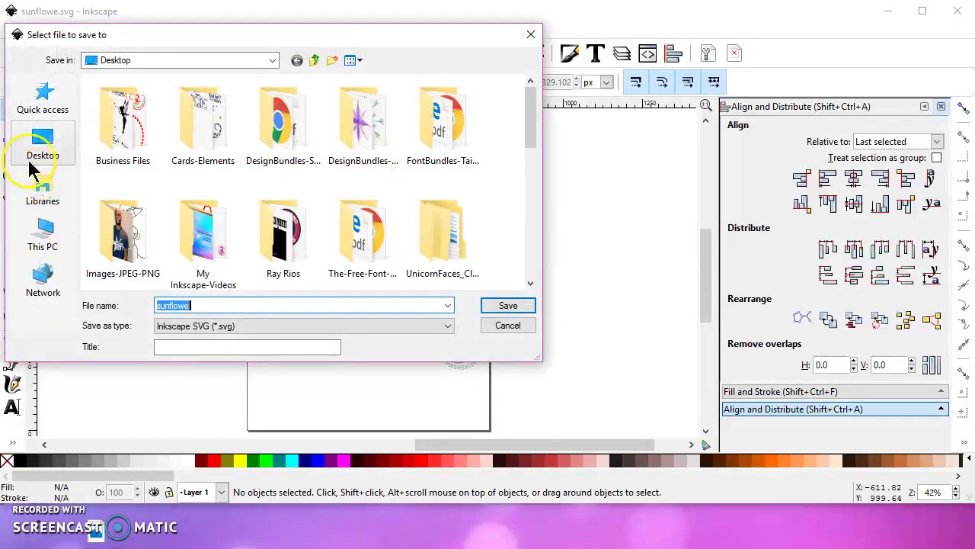
click(42, 150)
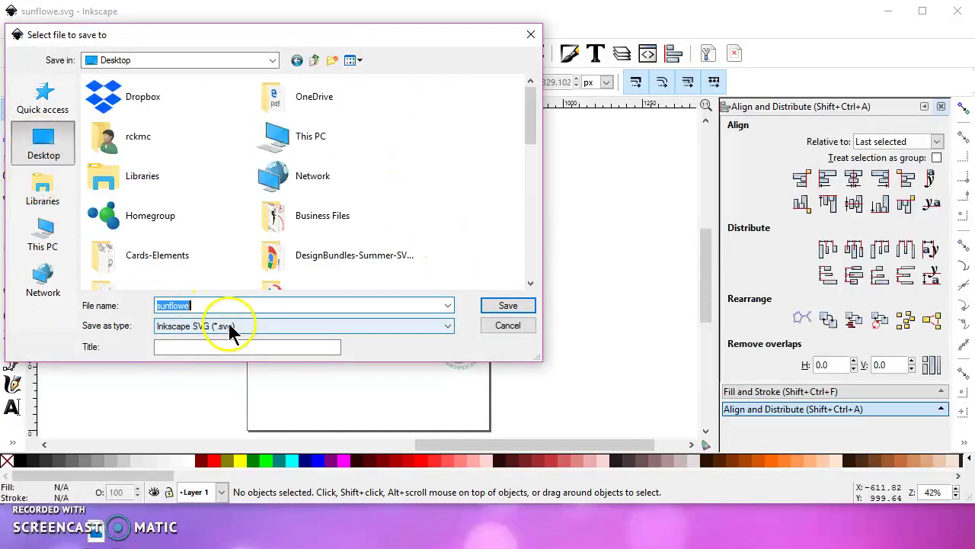
click(199, 325)
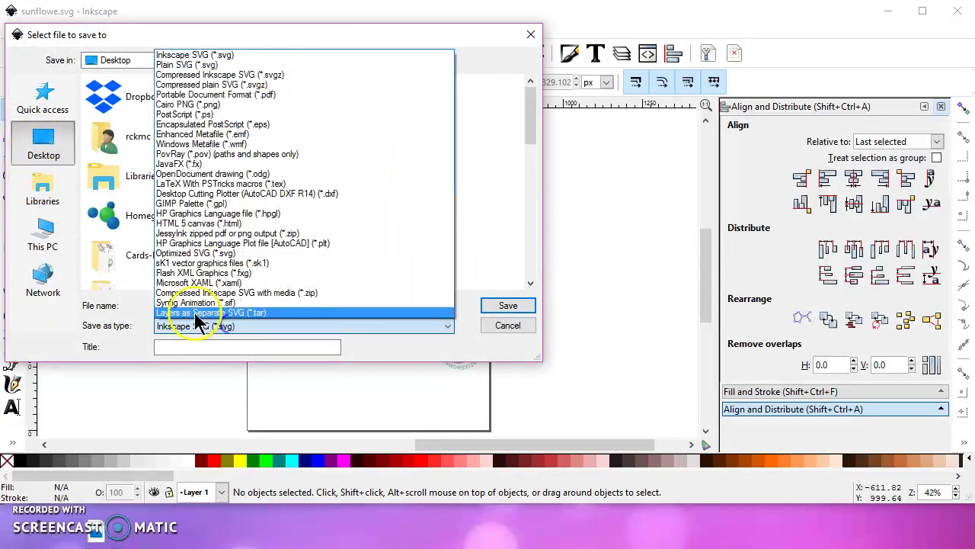
click(174, 66)
click(504, 308)
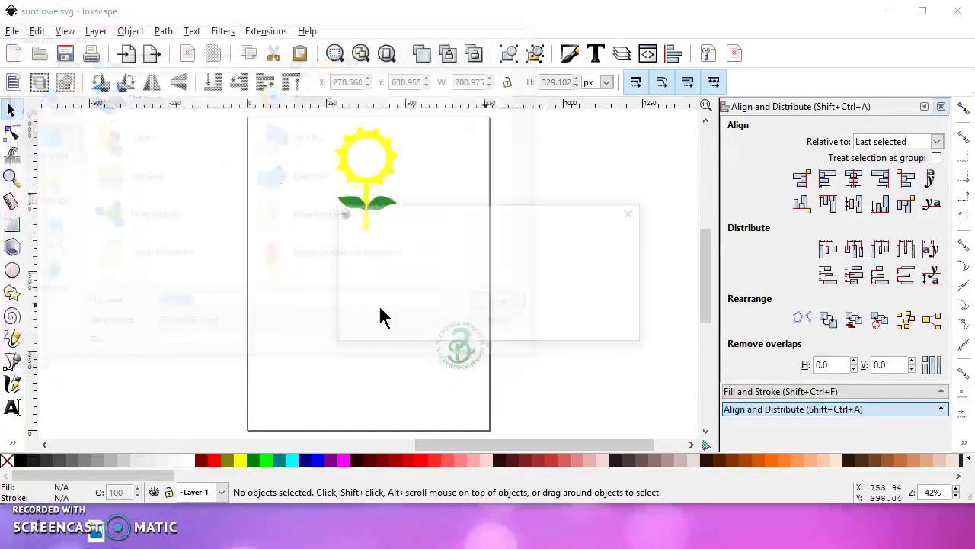
key(Return)
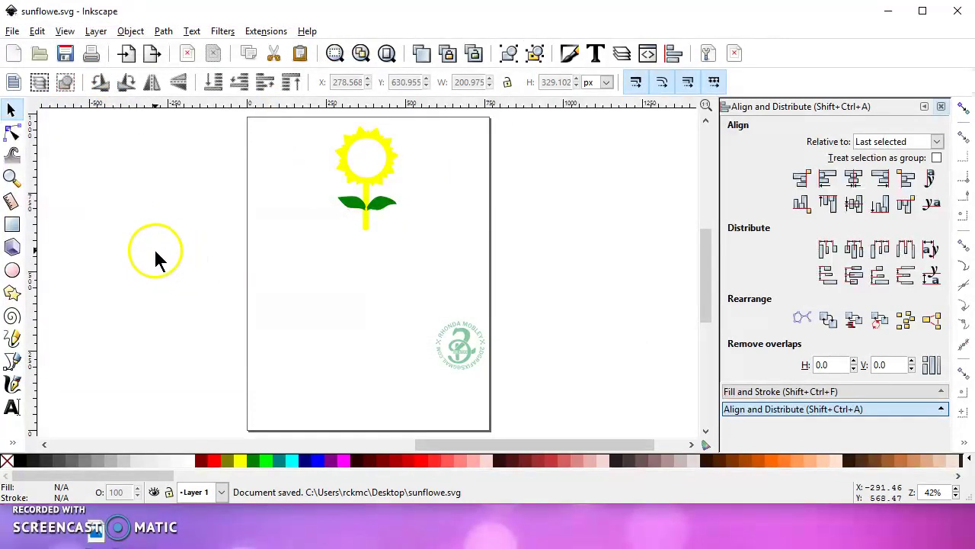
Pan to the LET'S LEARN INKSCAPE title, close the Align and Fill and Stroke panels, and zoom in
scroll(122, 242, down, 1)
drag(122, 243, 615, 247)
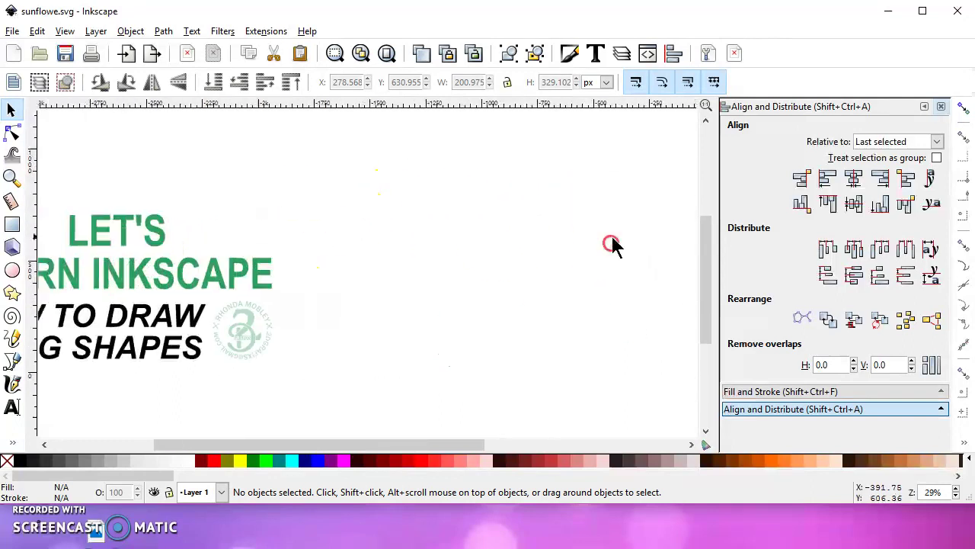
drag(196, 243, 464, 211)
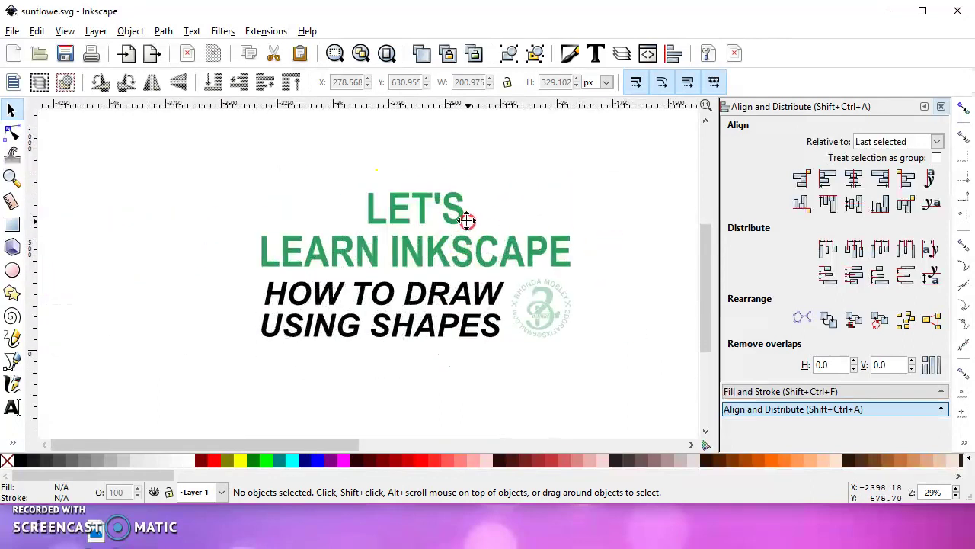
click(942, 106)
click(942, 108)
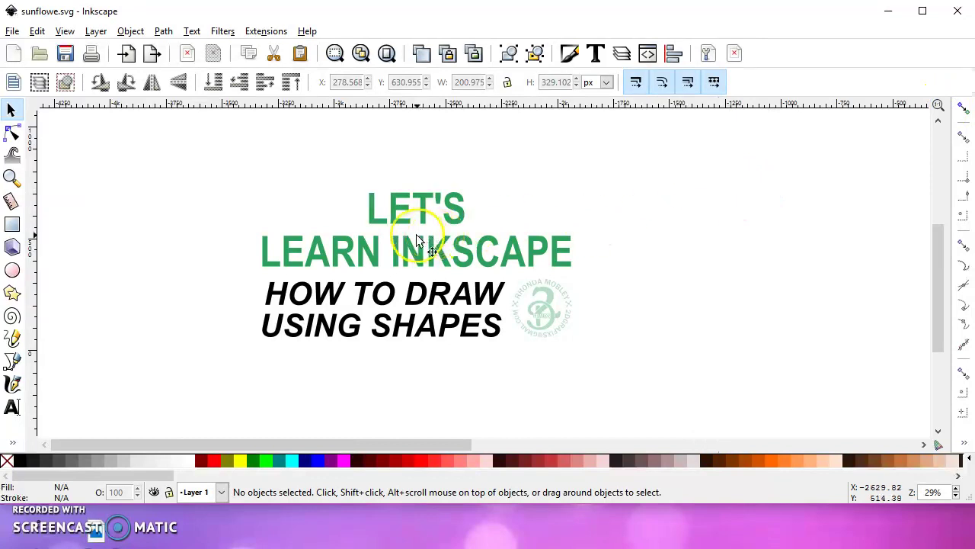
scroll(416, 232, up, 1)
scroll(470, 218, up, 1)
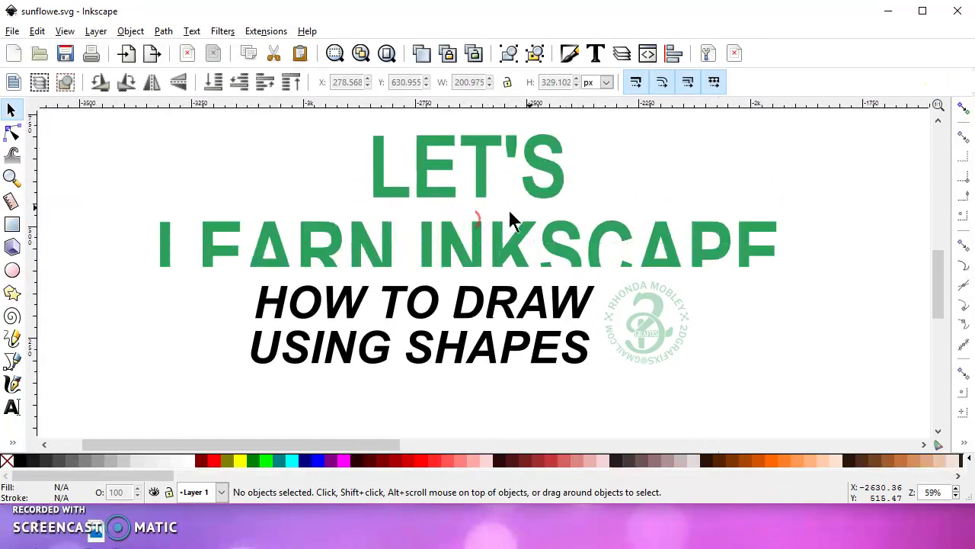